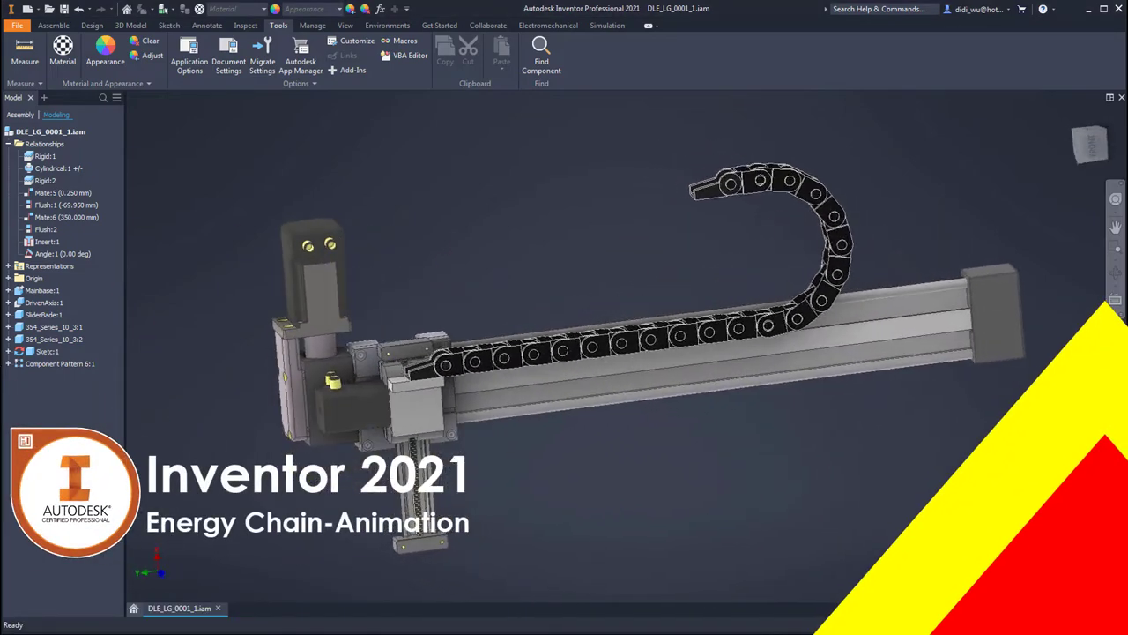
# - Drive the Cylindrical:1 joint's linear motion back and forth between -13 mm and -554 mm to preview the energy chain movement
pyautogui.rightClick(72, 169)
pyautogui.click(90, 228)
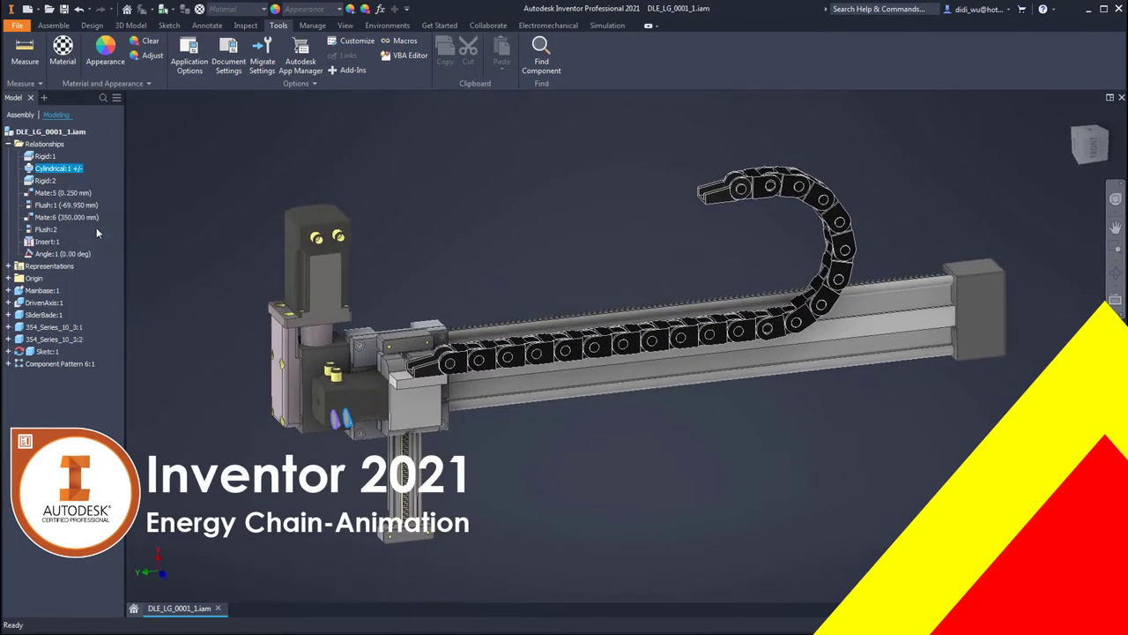
pyautogui.click(176, 121)
pyautogui.click(155, 141)
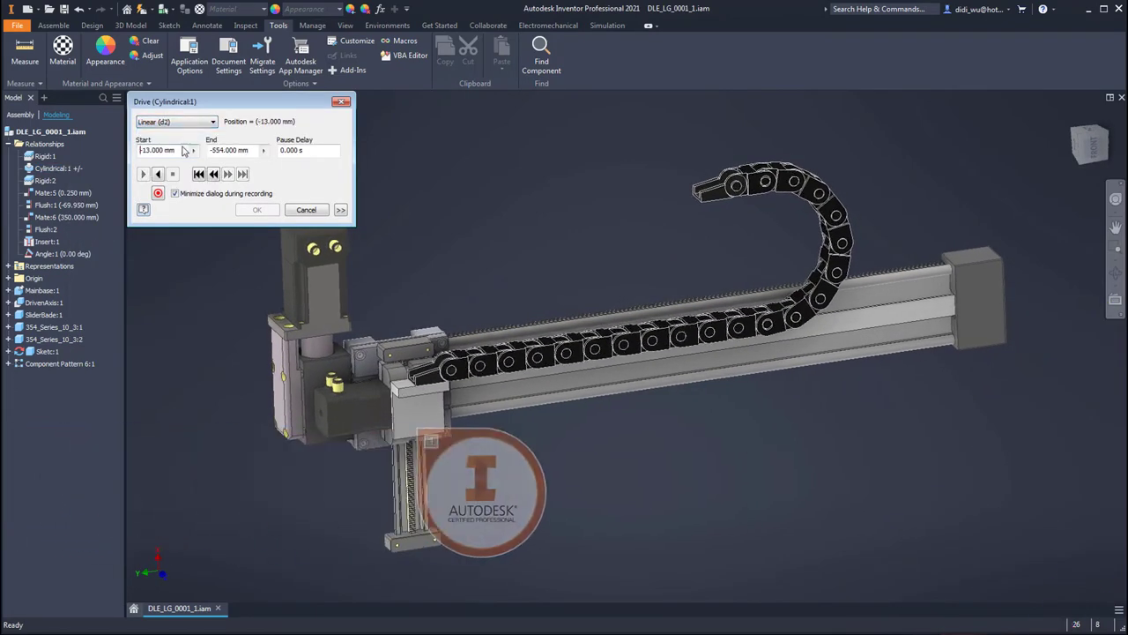
pyautogui.click(158, 174)
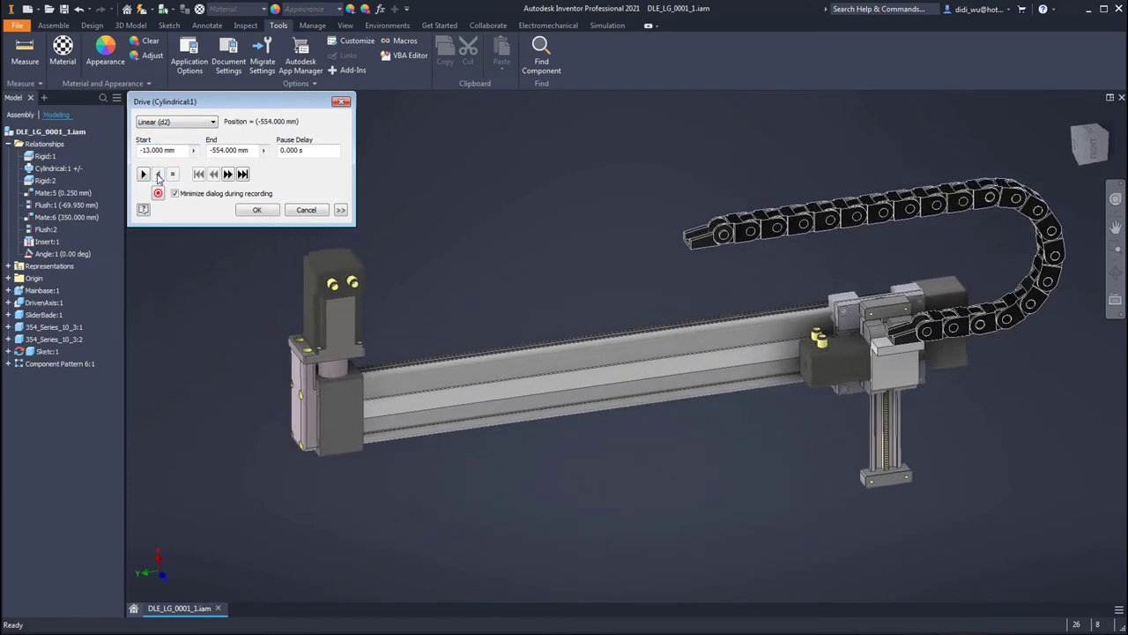
pyautogui.click(142, 174)
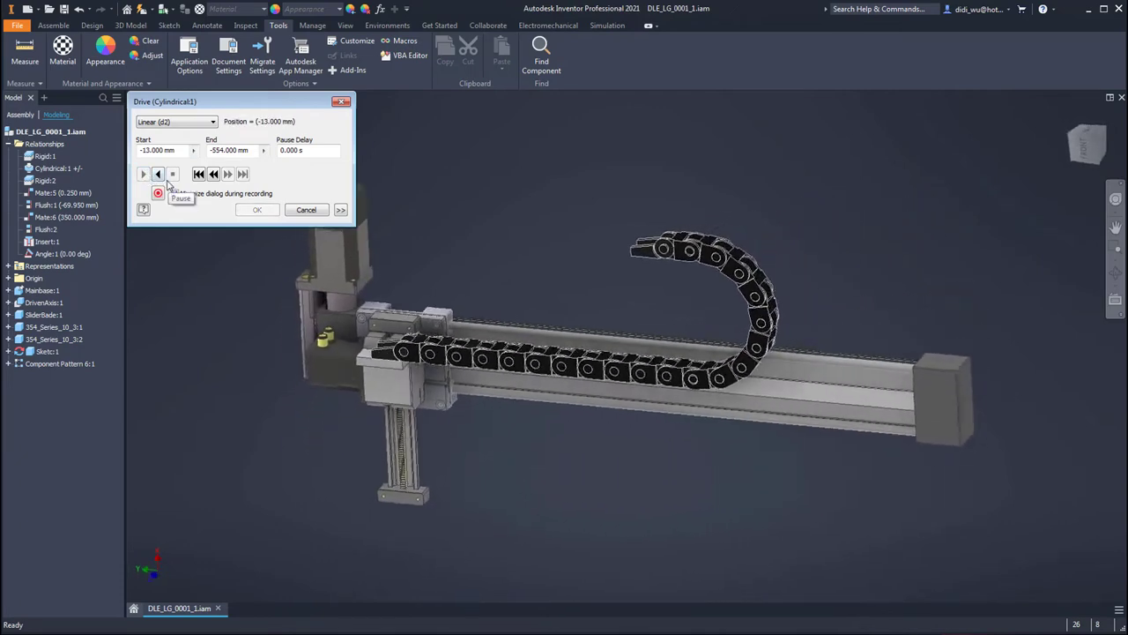
pyautogui.click(159, 175)
pyautogui.click(142, 173)
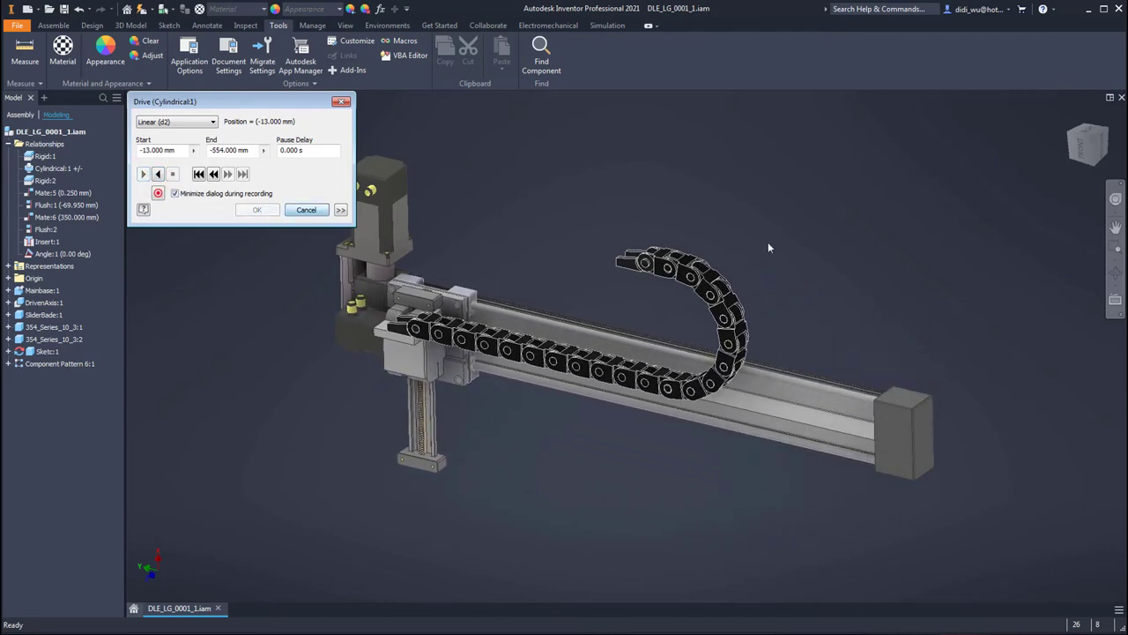
pyautogui.click(308, 210)
# - Make the end link component 354_Series_10_3:2 on the slider bracket visible
pyautogui.keyDown('shift'); pyautogui.moveTo(772, 188); pyautogui.dragTo(758, 212, button='middle'); pyautogui.keyUp('shift')
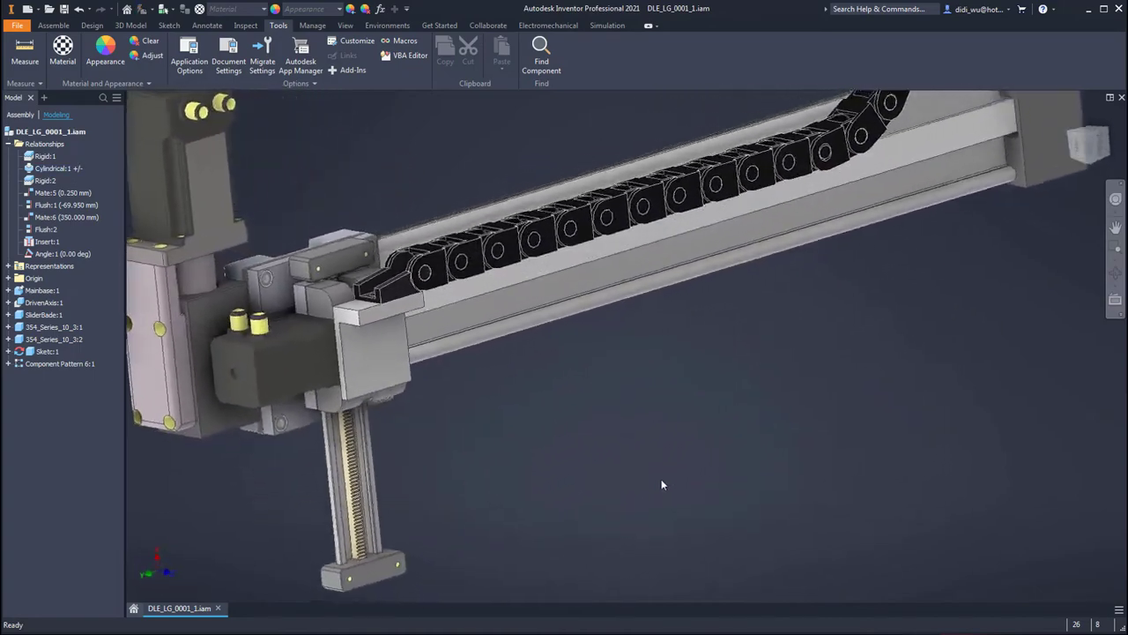
pyautogui.press('F6')
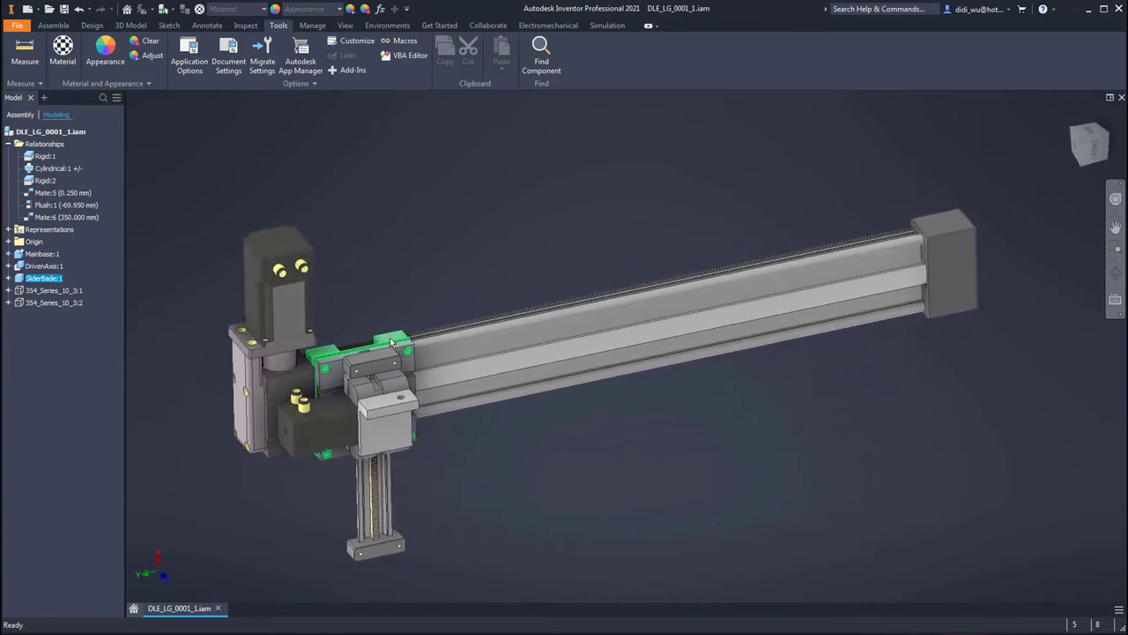
pyautogui.moveTo(390, 342)
pyautogui.mouseDown()
pyautogui.moveTo(919, 243)
pyautogui.moveTo(670, 280)
pyautogui.moveTo(379, 346)
pyautogui.mouseUp()
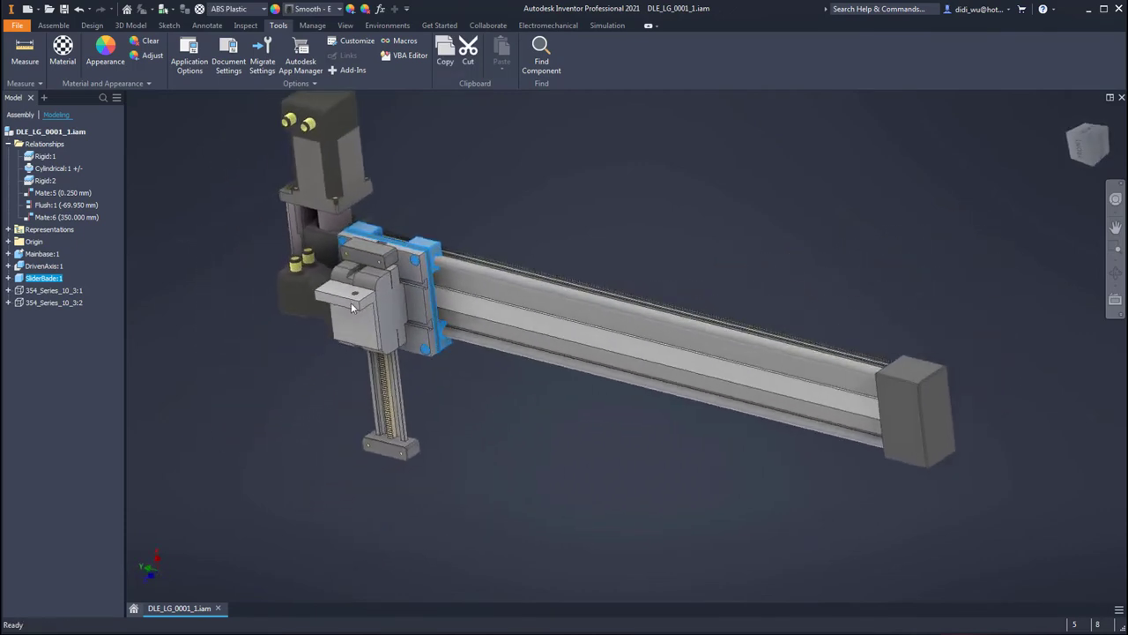
pyautogui.scroll(5, 351, 308)
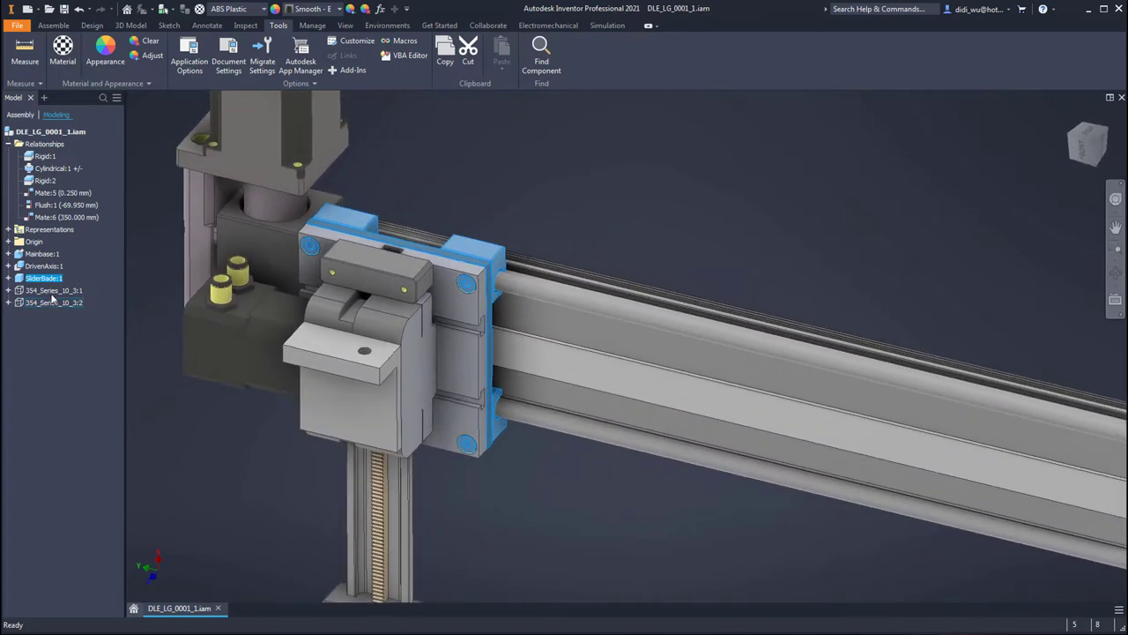
pyautogui.rightClick(23, 302)
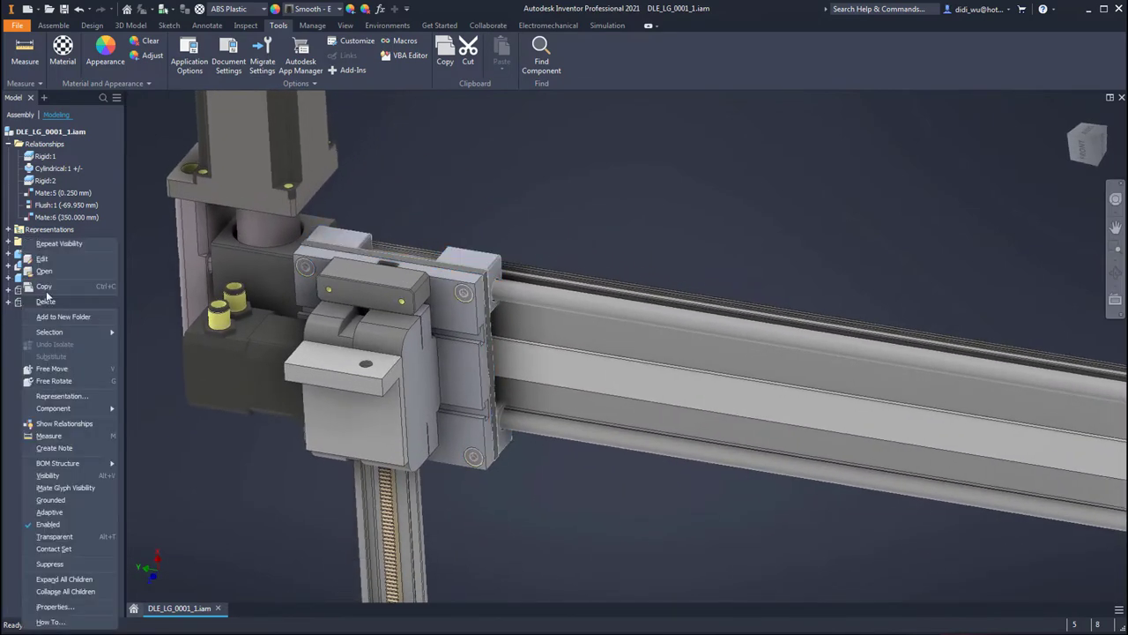
pyautogui.click(94, 485)
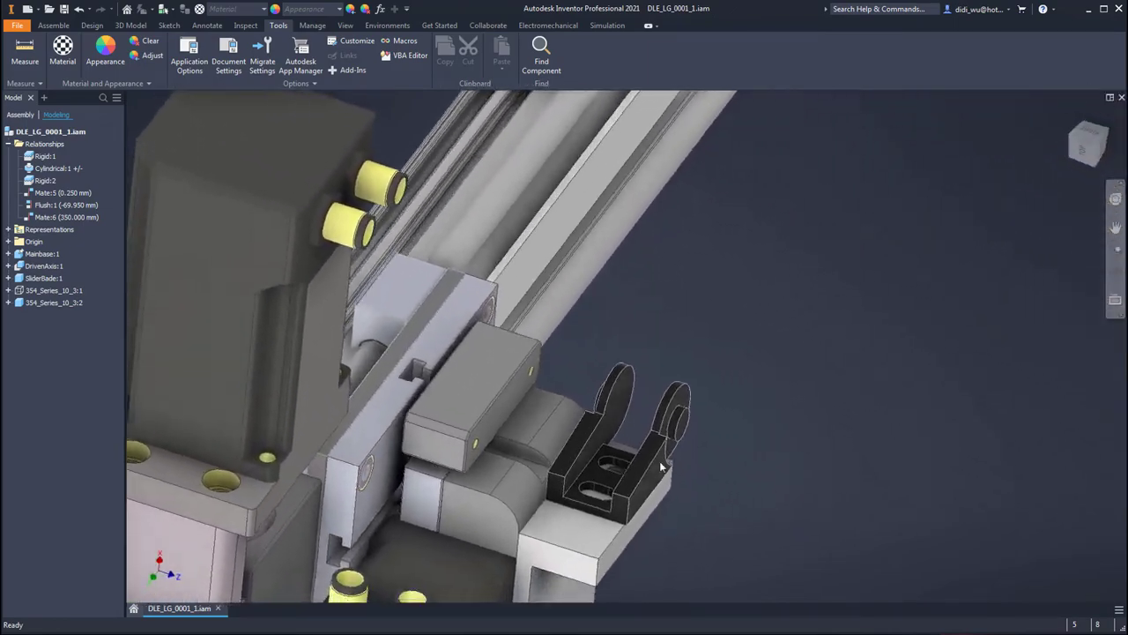
# - Make the other end link component, 354_Series_10_3:1, above the linear axis visible
pyautogui.keyDown('shift'); pyautogui.moveTo(661, 466); pyautogui.dragTo(670, 324, button='middle'); pyautogui.keyUp('shift')
pyautogui.press('F5')
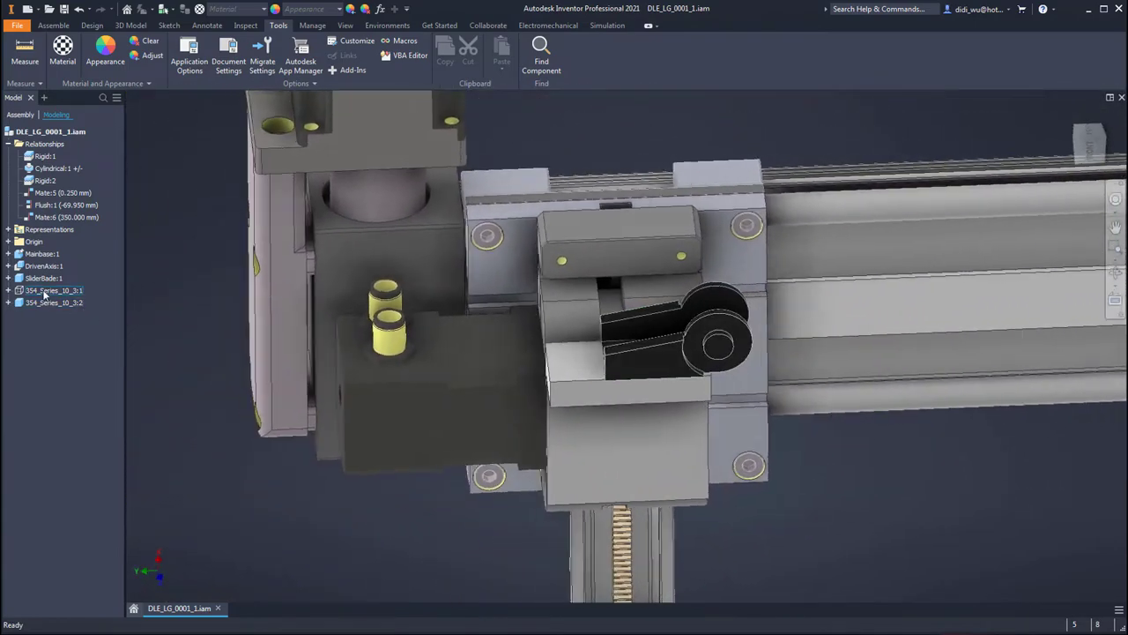
pyautogui.rightClick(44, 292)
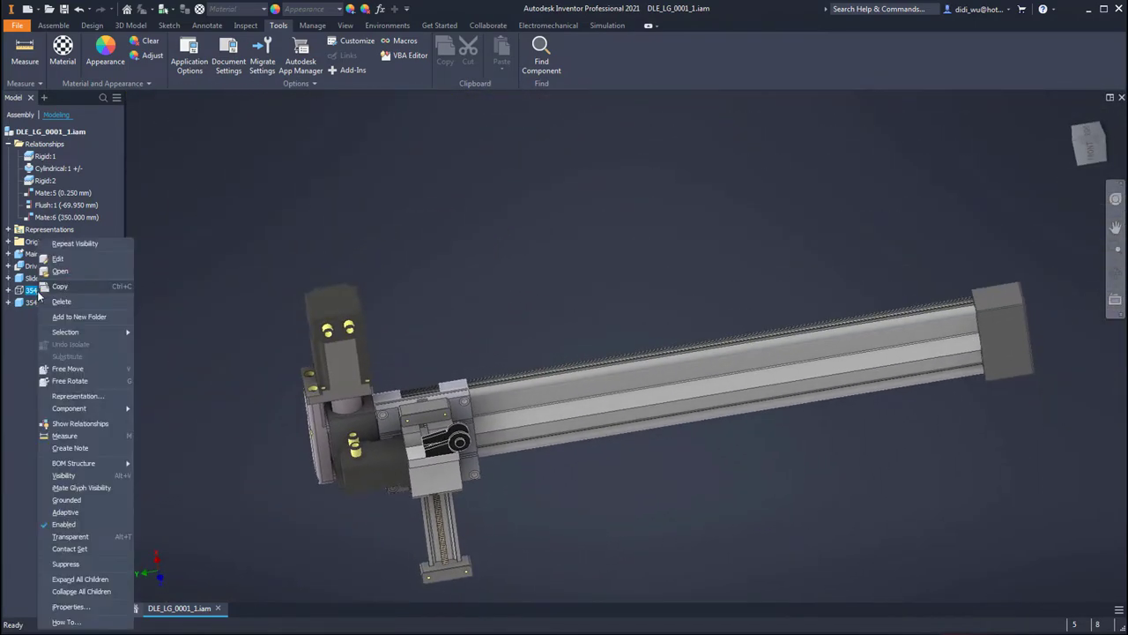
pyautogui.click(91, 473)
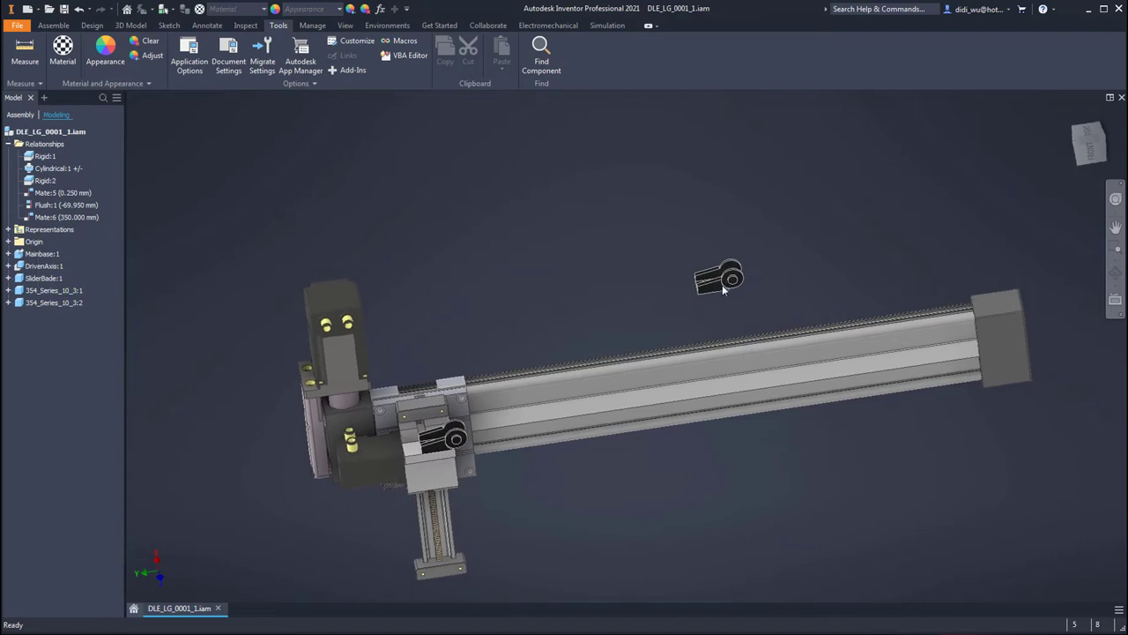
# - Create an in-place part named Sketch_path from the Metric Standard (mm).ipt template
pyautogui.keyDown('shift'); pyautogui.moveTo(832, 245); pyautogui.dragTo(690, 142, button='middle'); pyautogui.keyUp('shift')
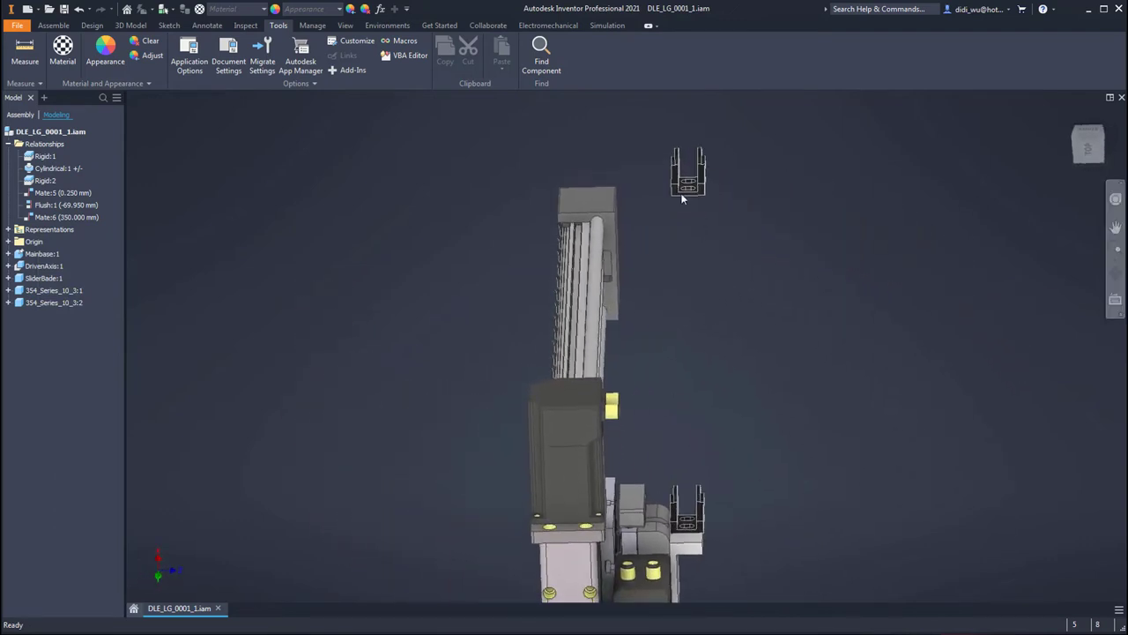
pyautogui.keyDown('shift'); pyautogui.moveTo(707, 182); pyautogui.dragTo(781, 299, button='middle'); pyautogui.keyUp('shift')
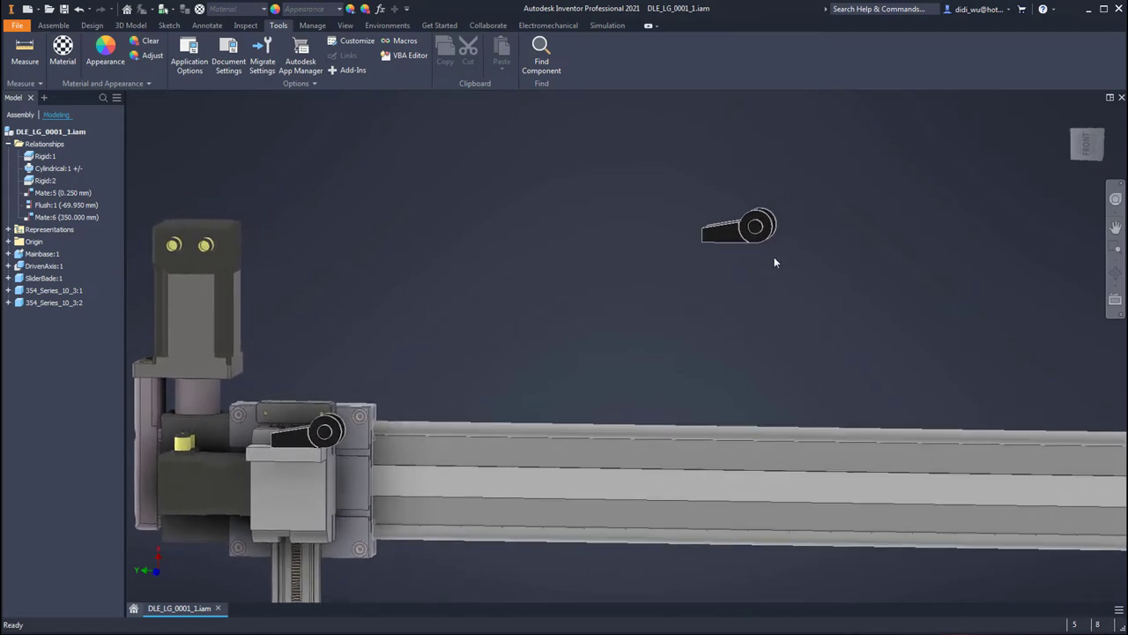
pyautogui.keyDown('shift'); pyautogui.moveTo(851, 234); pyautogui.dragTo(475, 251, button='middle'); pyautogui.keyUp('shift')
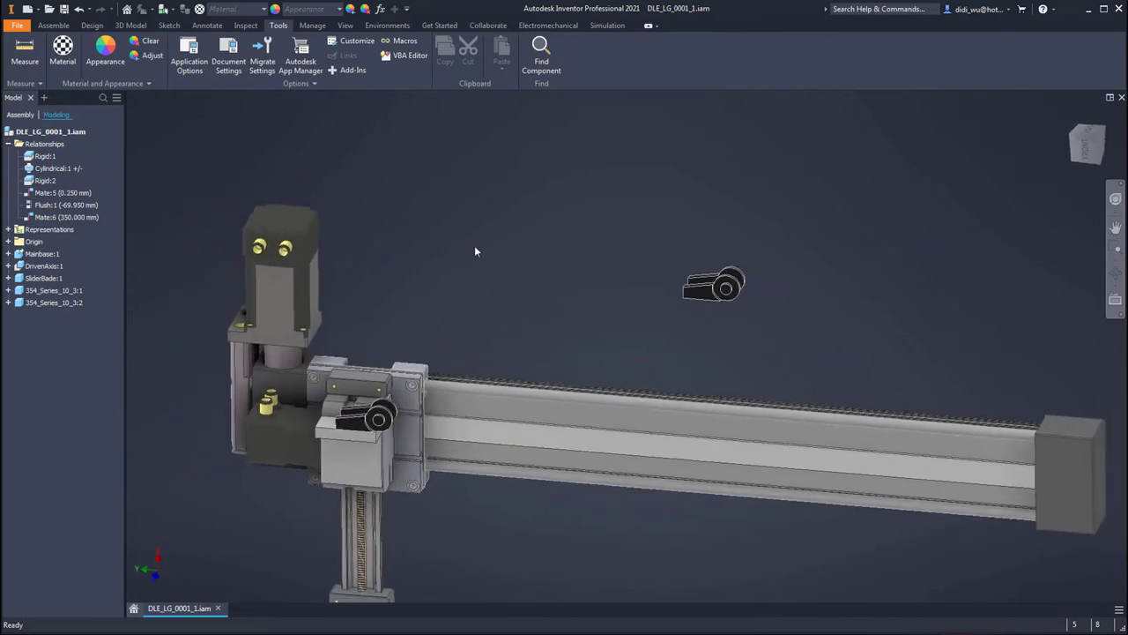
pyautogui.click(53, 25)
pyautogui.keyDown('shift'); pyautogui.moveTo(827, 296); pyautogui.dragTo(379, 114, button='middle'); pyautogui.keyUp('shift')
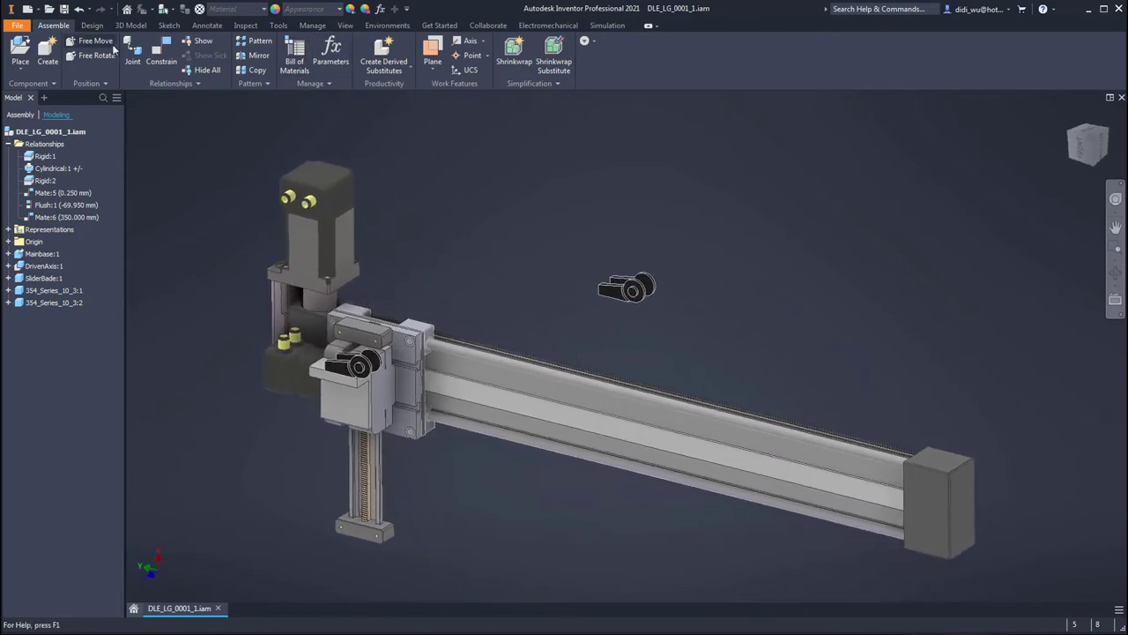
pyautogui.click(51, 53)
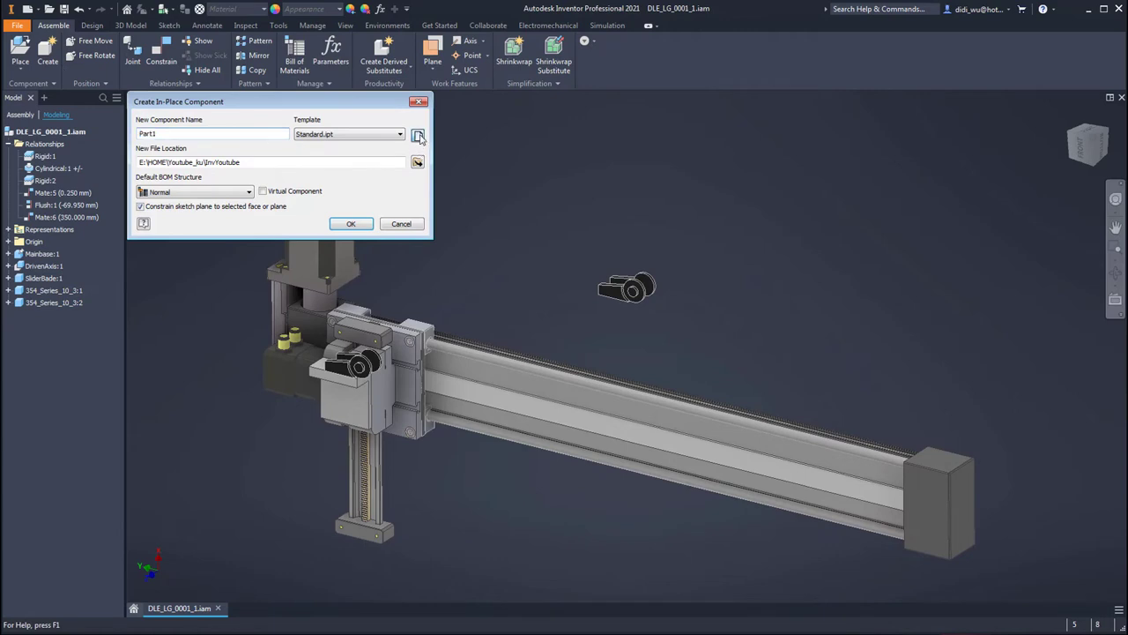
pyautogui.click(418, 135)
pyautogui.click(151, 42)
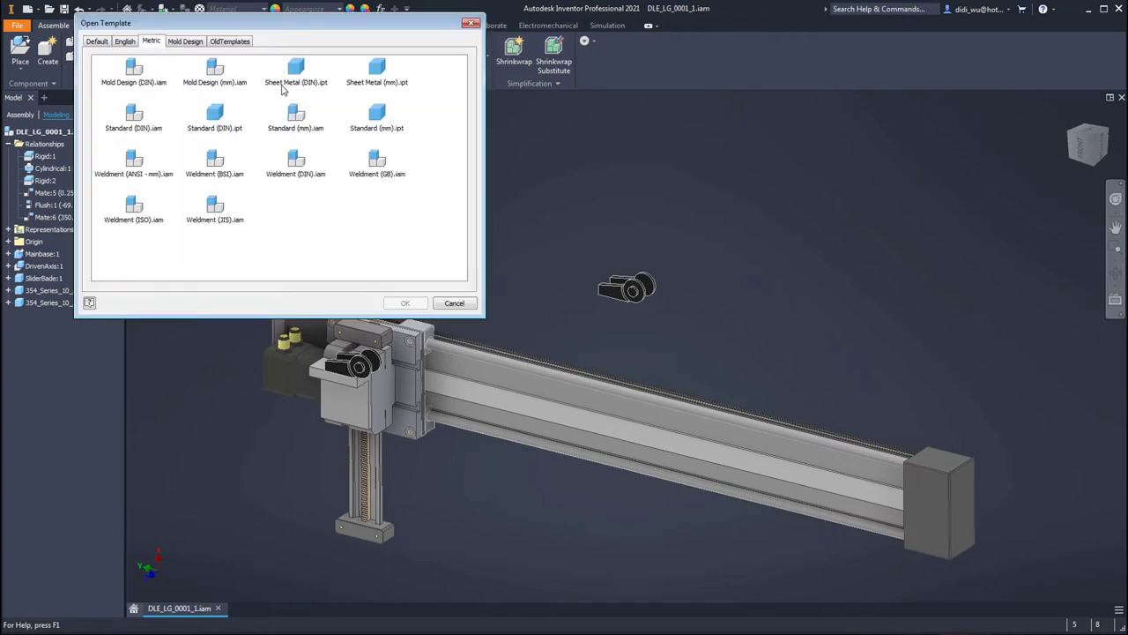
pyautogui.click(402, 303)
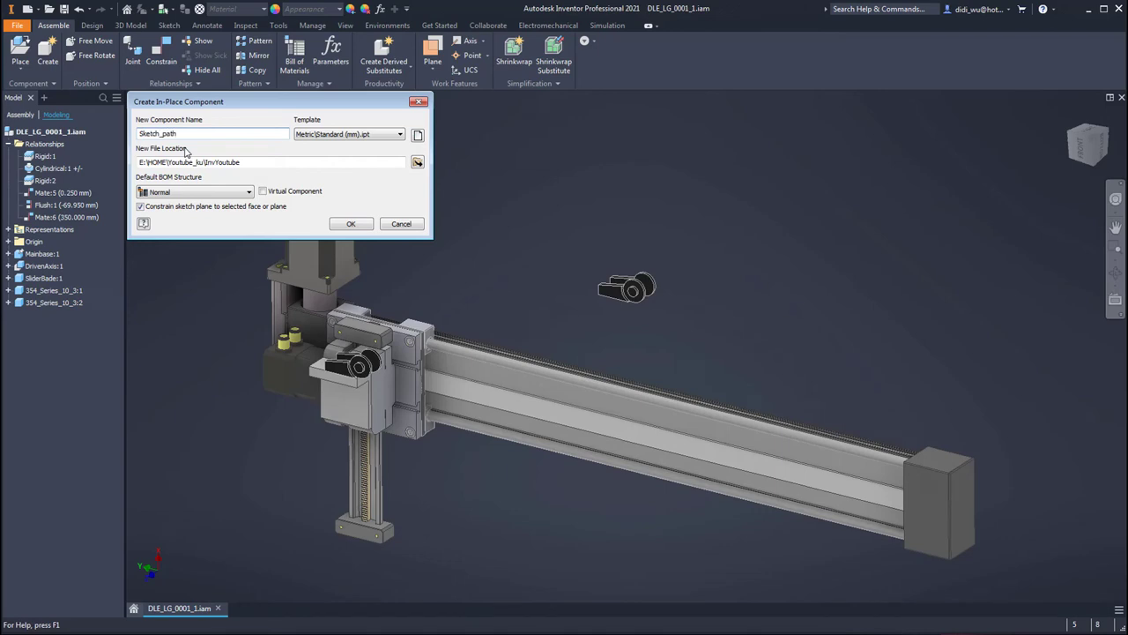
pyautogui.click(349, 225)
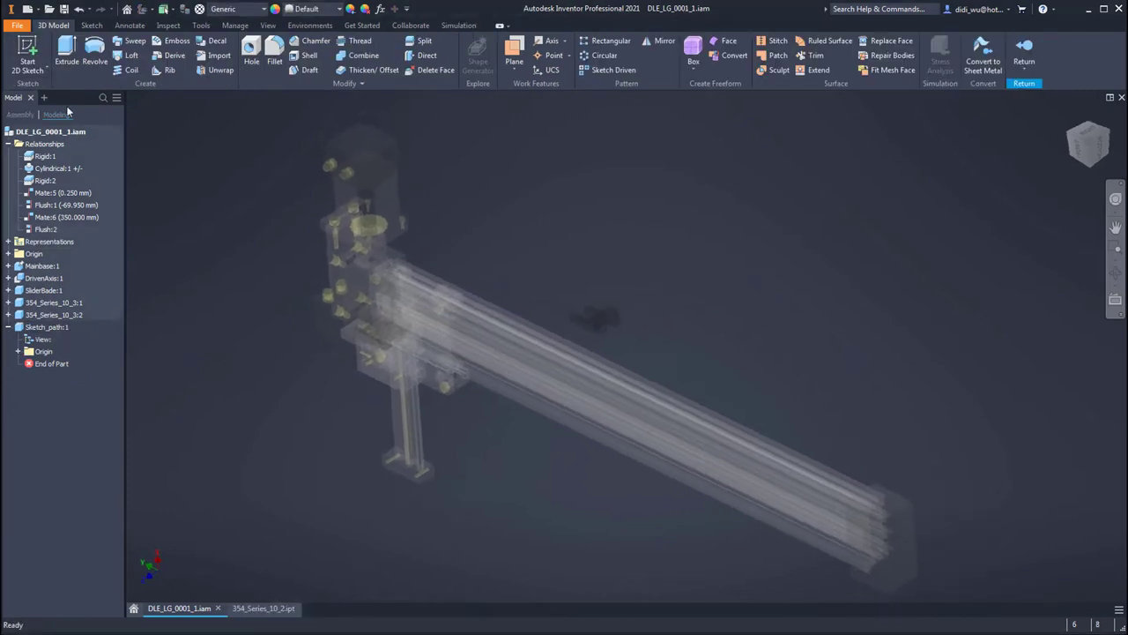
# - Start a 2D sketch in Sketch_path on the origin plane parallel to the front of the linear axis
pyautogui.click(26, 48)
pyautogui.press('s')
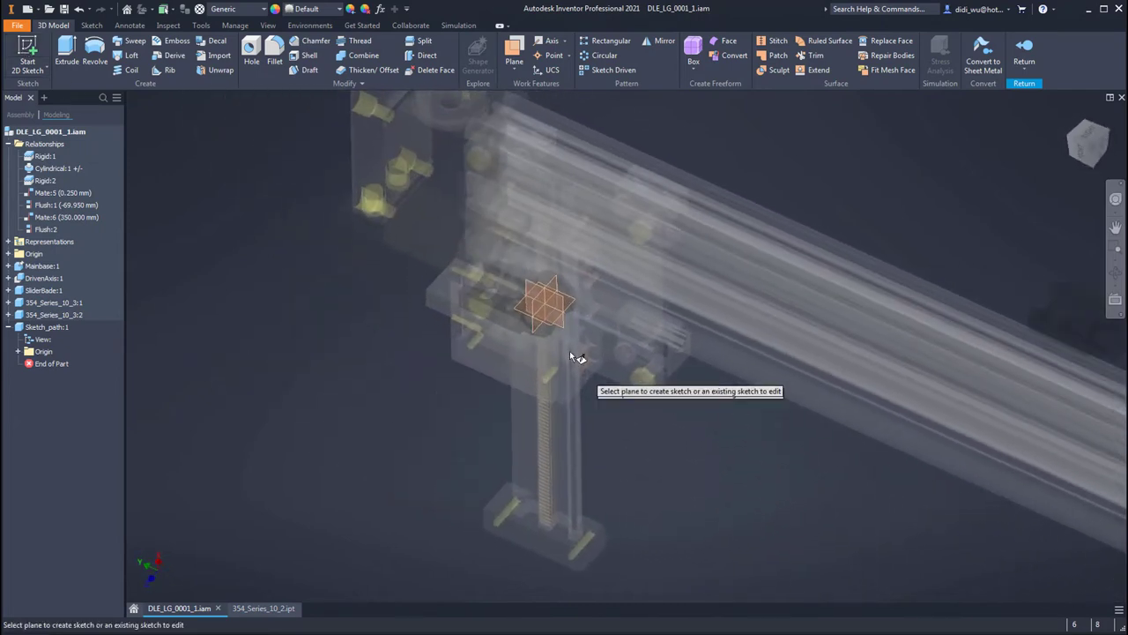
pyautogui.click(527, 270)
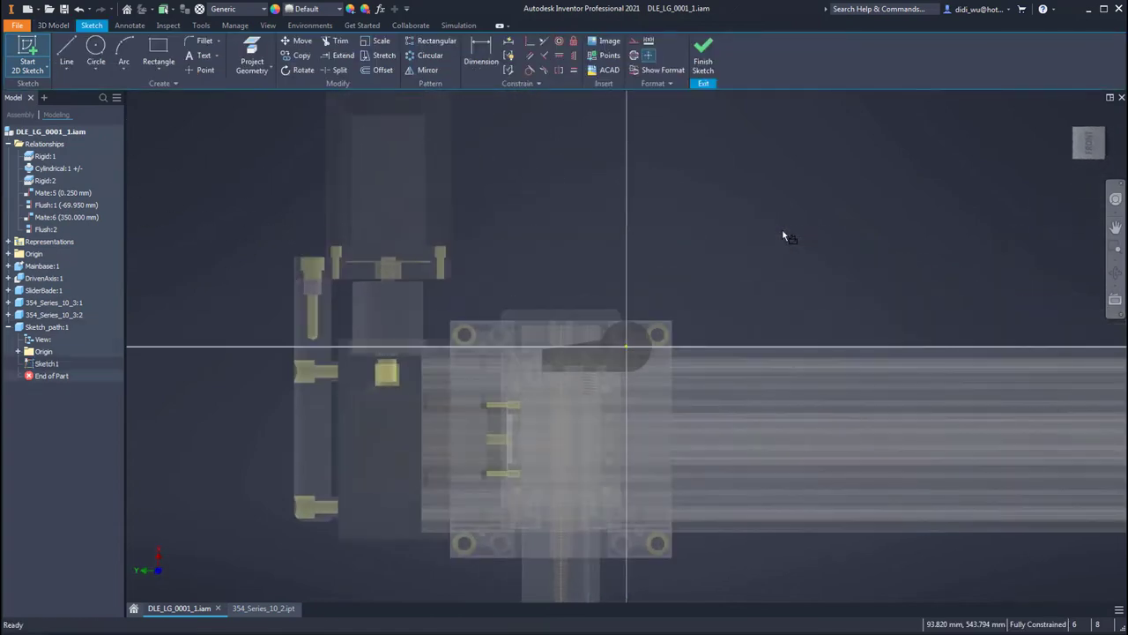
pyautogui.press('F5')
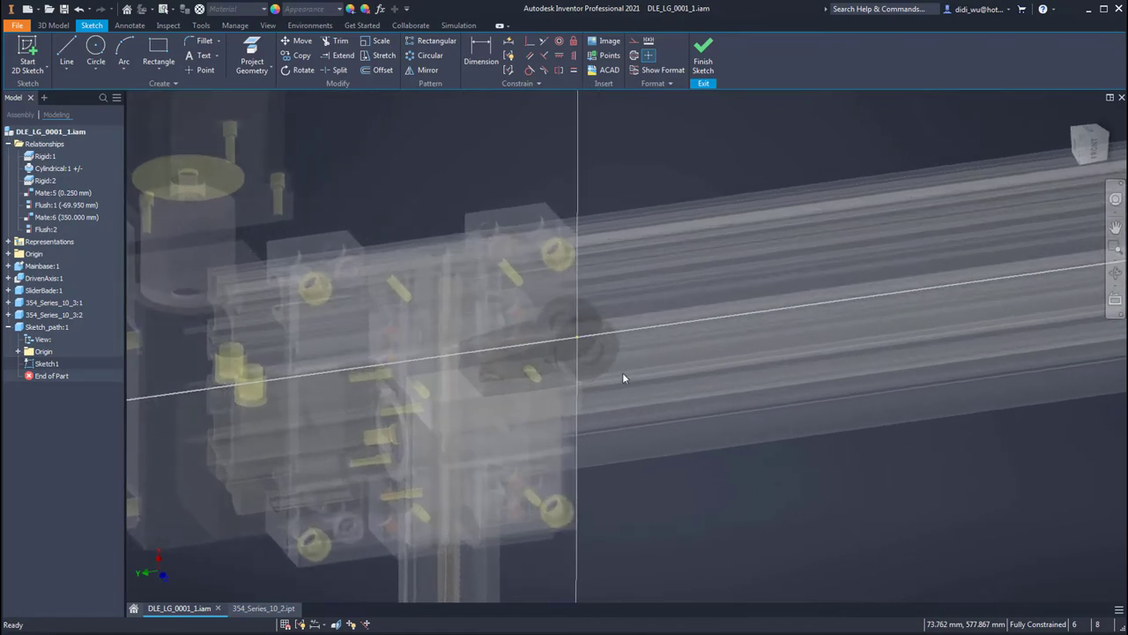
pyautogui.press('F5')
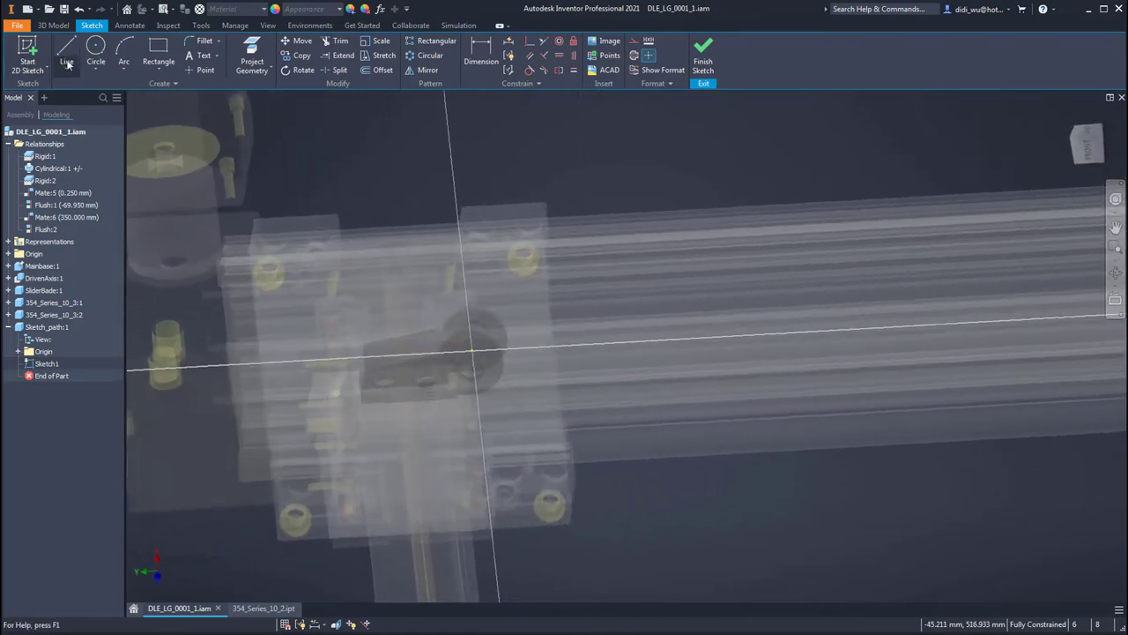
# - Project the round pivot edges of both chain end links into the sketch
pyautogui.click(250, 49)
pyautogui.press('F5')
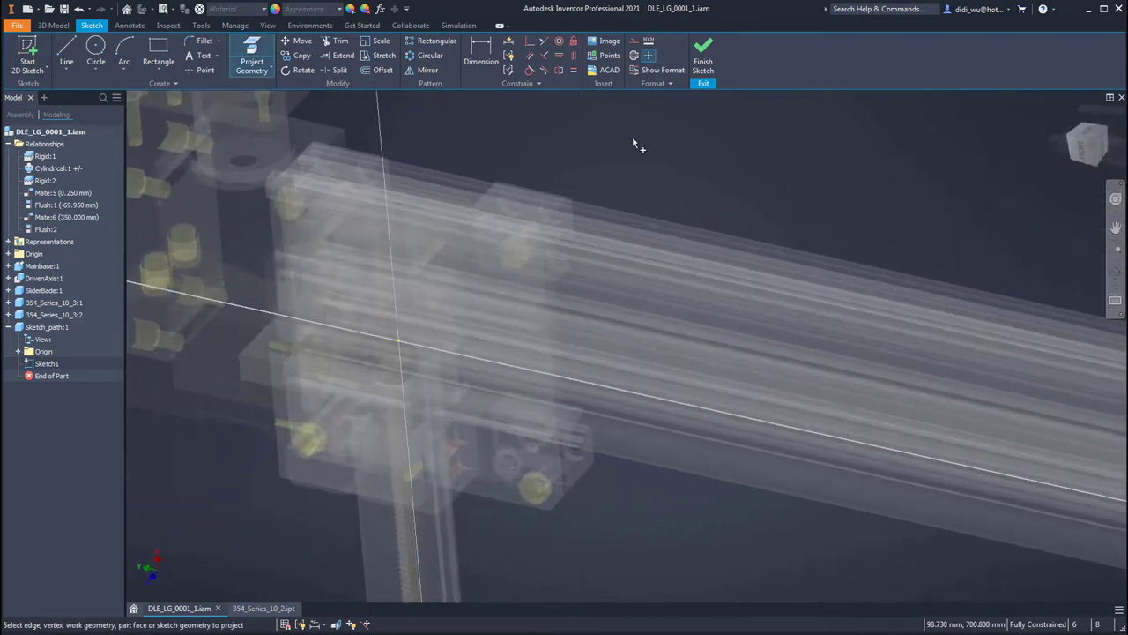
pyautogui.press('F5')
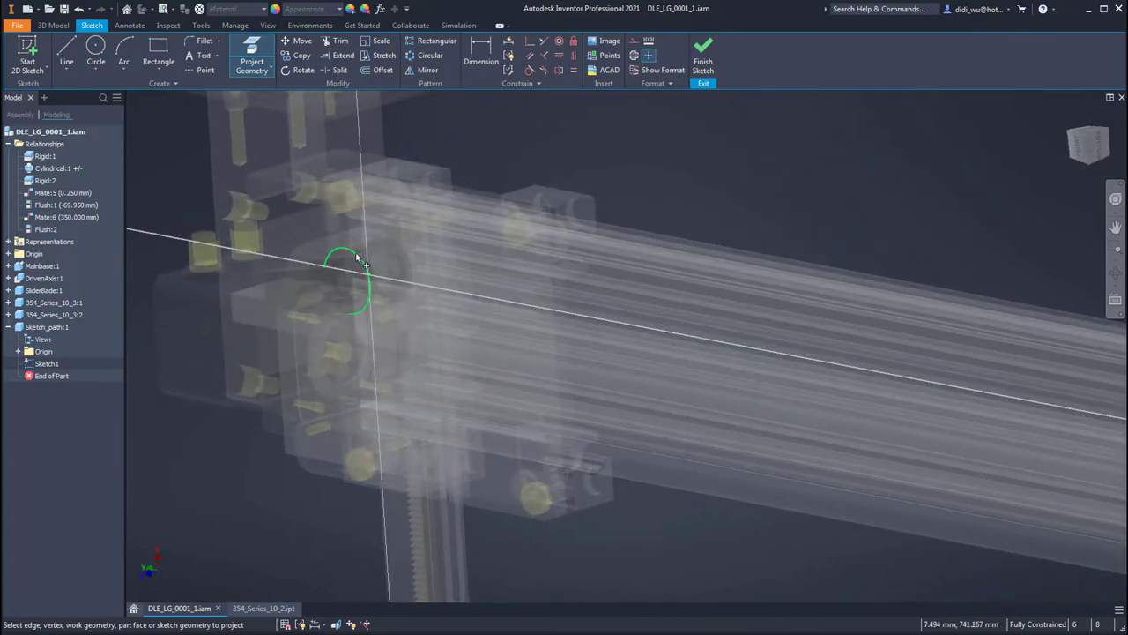
pyautogui.press('F5')
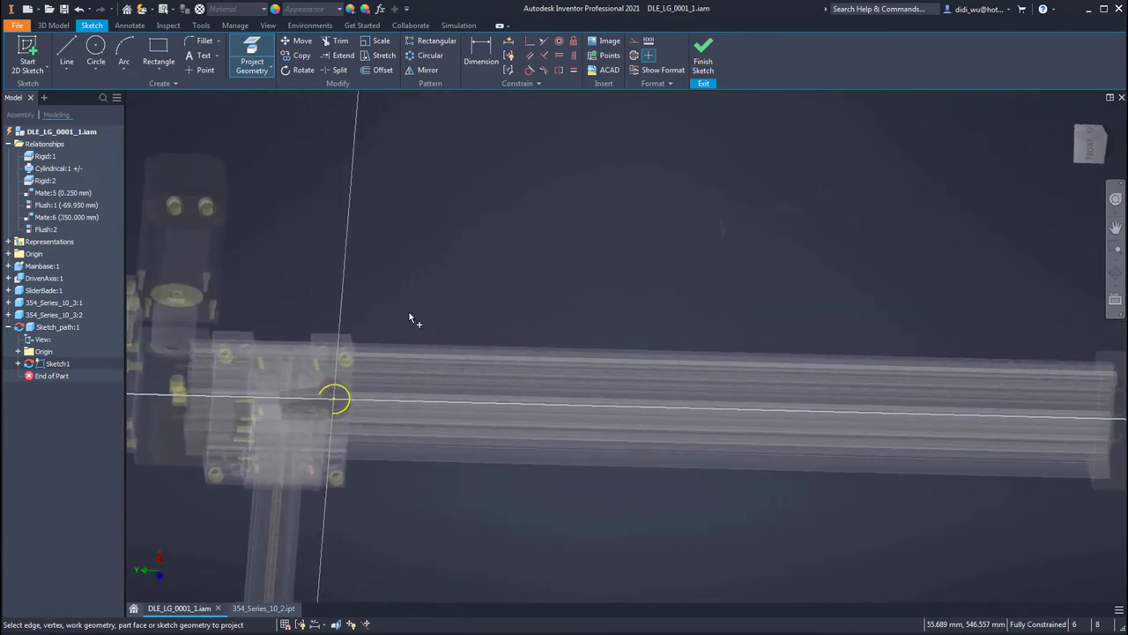
pyautogui.press('F5')
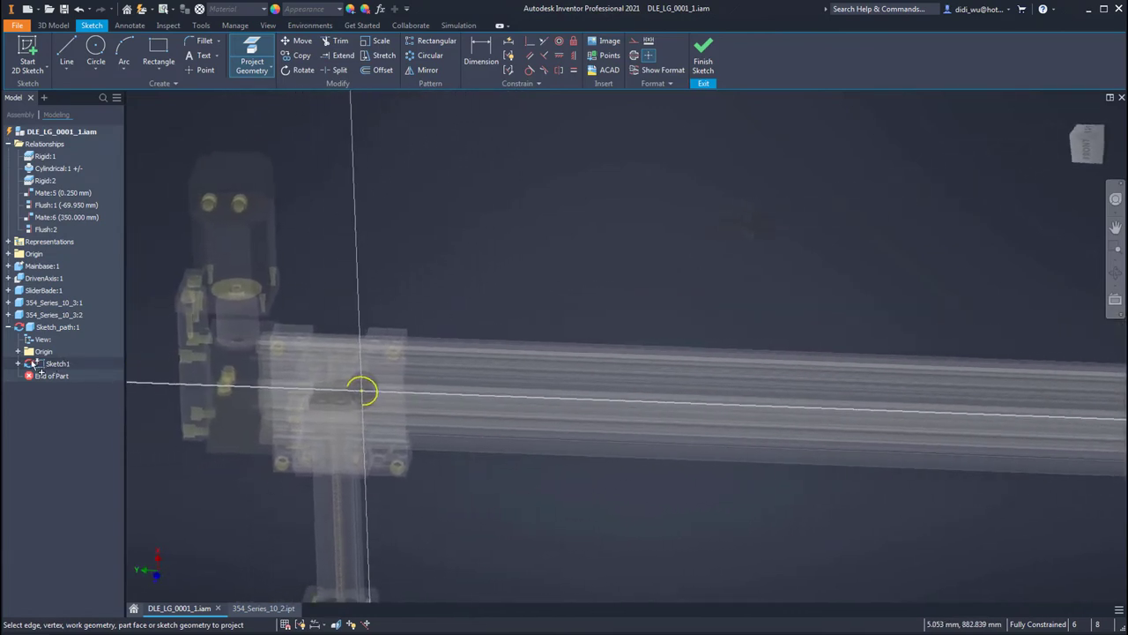
pyautogui.keyDown('shift'); pyautogui.moveTo(855, 236); pyautogui.dragTo(660, 231, button='middle'); pyautogui.keyUp('shift')
pyautogui.keyDown('shift'); pyautogui.moveTo(926, 203); pyautogui.dragTo(898, 201); pyautogui.keyUp('shift')
pyautogui.keyDown('shift'); pyautogui.moveTo(898, 201); pyautogui.dragTo(479, 166, button='middle'); pyautogui.keyUp('shift')
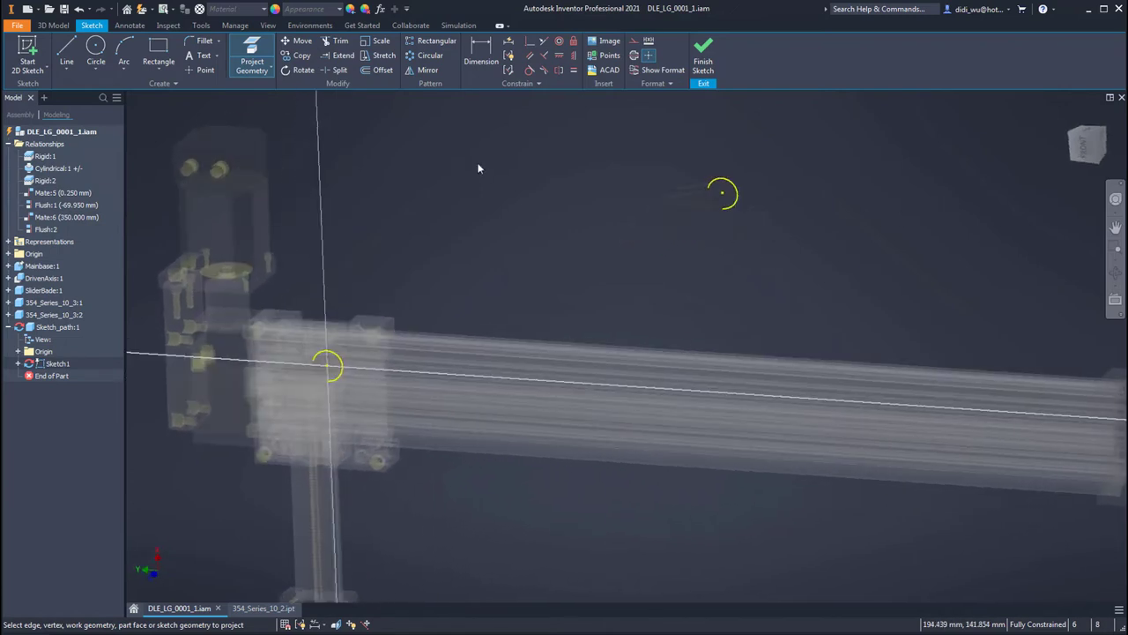
pyautogui.rightClick(478, 165)
pyautogui.click(527, 164)
# - Sketch the chain path from the lower pivot centre: a long horizontal line, a tangent 180-degree arc and a return line about 26 mm long
pyautogui.keyDown('shift'); pyautogui.moveTo(608, 188); pyautogui.dragTo(555, 190, button='middle'); pyautogui.keyUp('shift')
pyautogui.press('l')
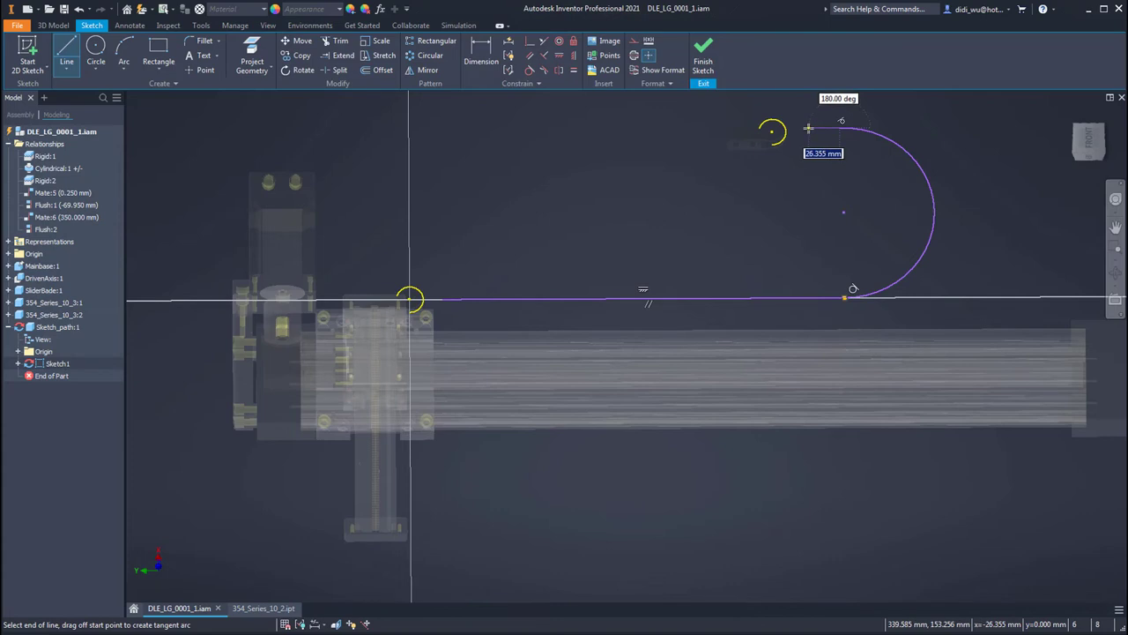
pyautogui.rightClick(801, 176)
pyautogui.click(842, 184)
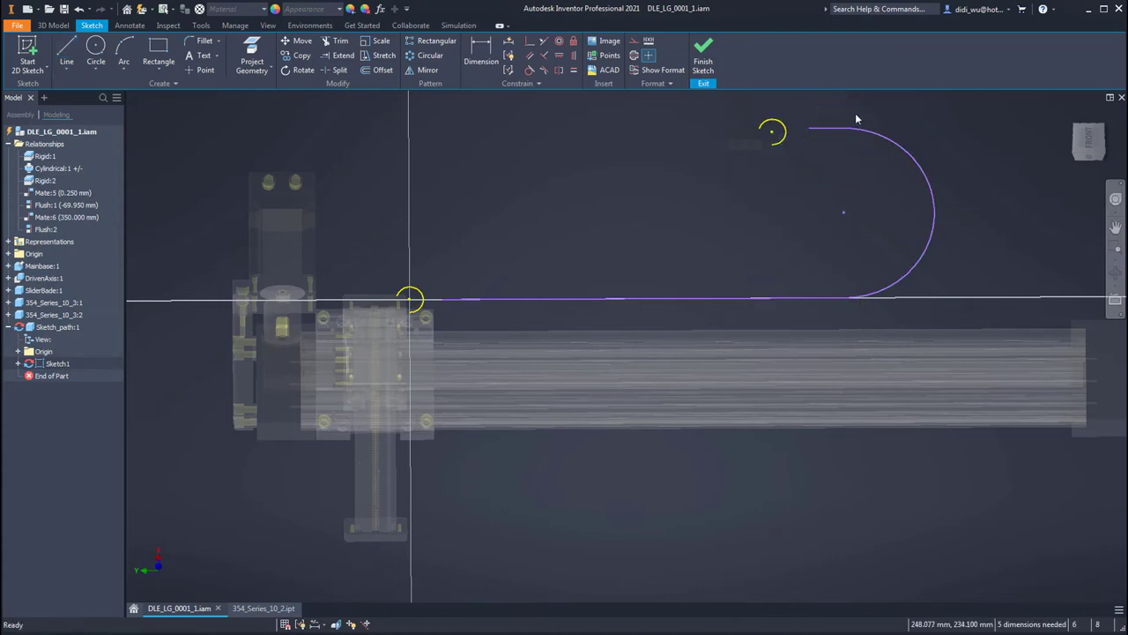
# - Constrain the path's two open endpoints horizontally to the pivot centres of the upper and lower chain end links
pyautogui.keyDown('shift'); pyautogui.moveTo(617, 180); pyautogui.dragTo(594, 164, button='middle'); pyautogui.keyUp('shift')
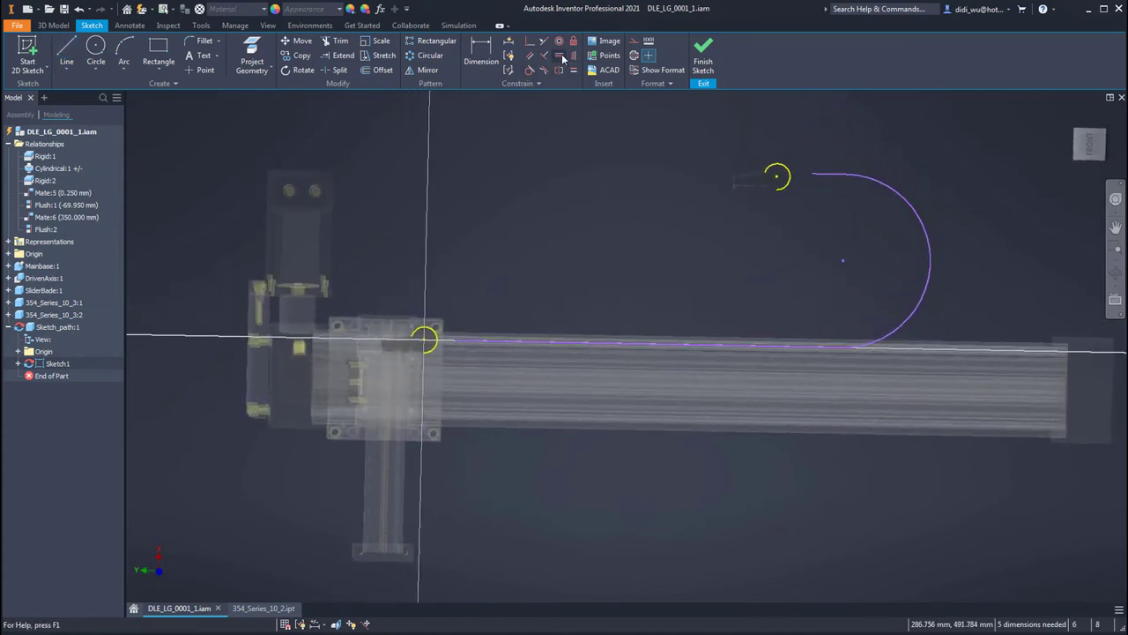
pyautogui.scroll(3, 833, 194)
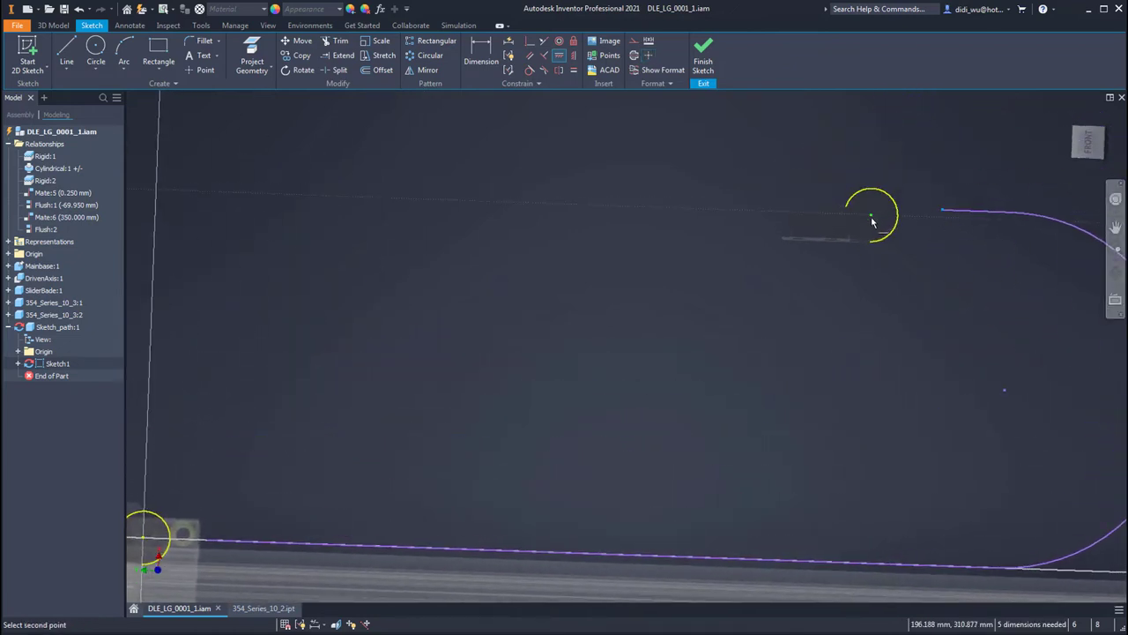
pyautogui.keyDown('shift'); pyautogui.moveTo(873, 222); pyautogui.dragTo(441, 425, button='middle'); pyautogui.keyUp('shift')
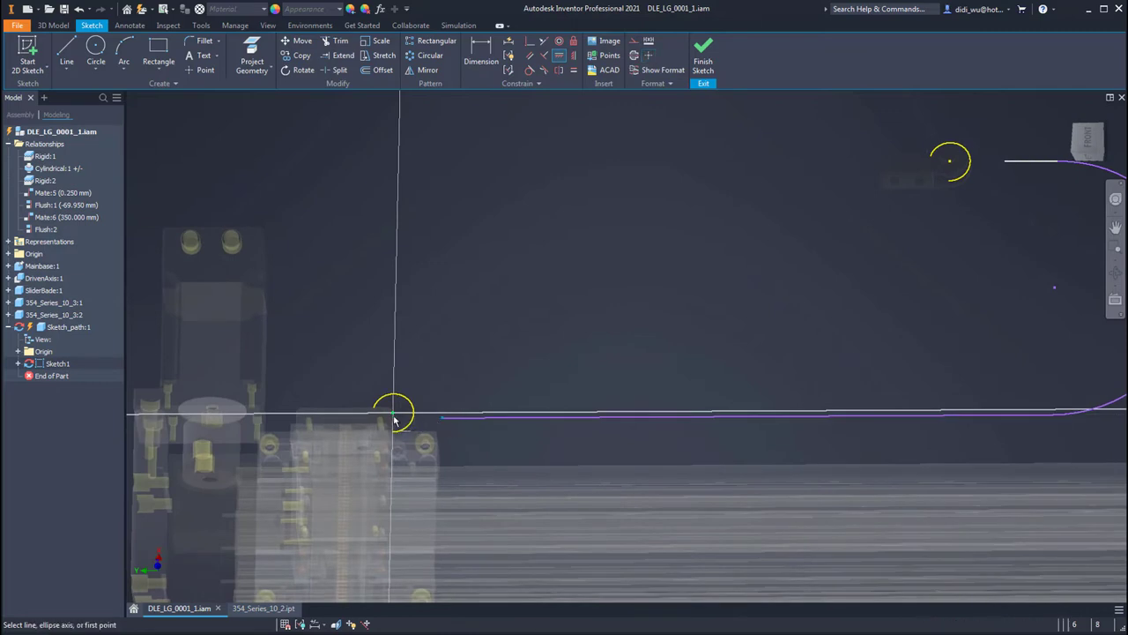
pyautogui.rightClick(593, 260)
pyautogui.click(631, 258)
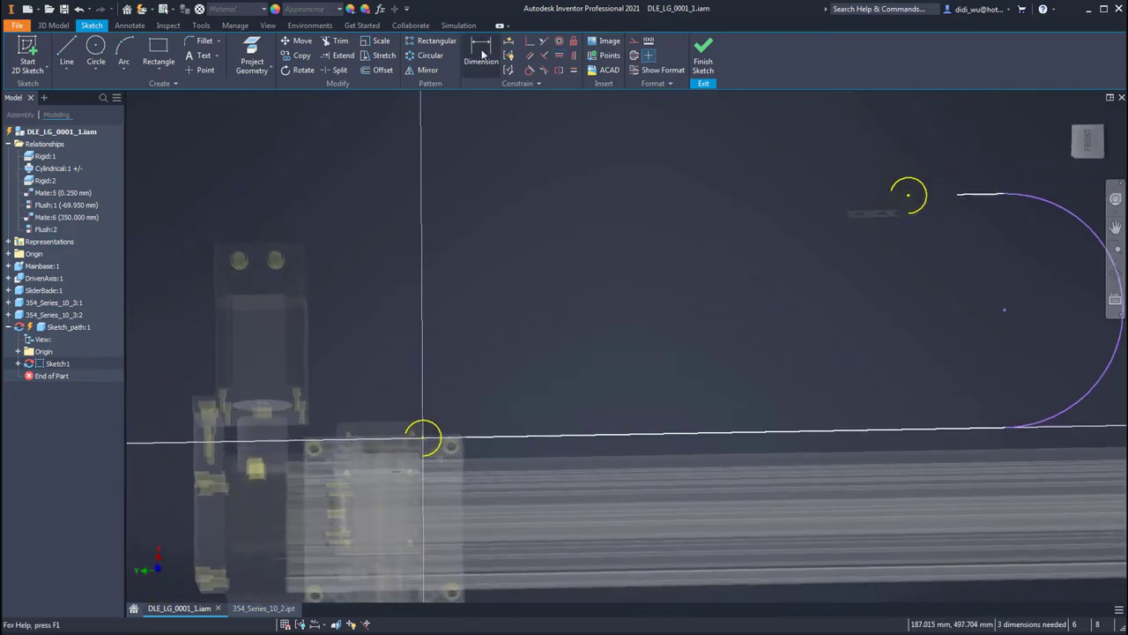
# - Dimension the horizontal distance from the lower pivot centre to the start of the lower path line as 30.5/2 mm
pyautogui.click(490, 55)
pyautogui.keyDown('shift'); pyautogui.moveTo(467, 487); pyautogui.dragTo(469, 400, button='middle'); pyautogui.keyUp('shift')
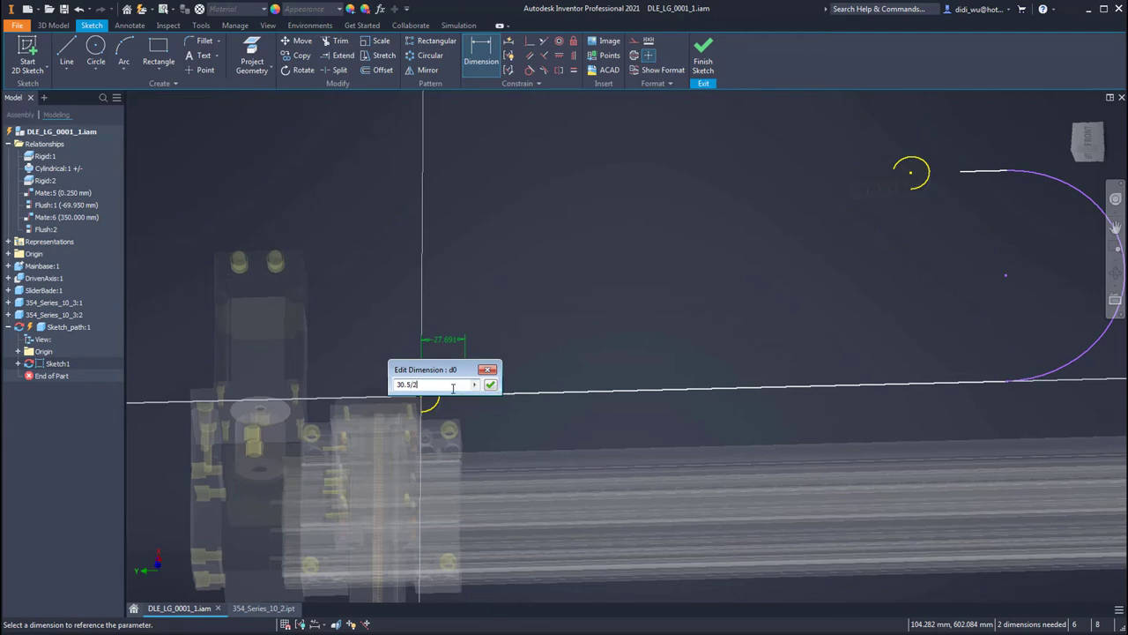
pyautogui.click(491, 385)
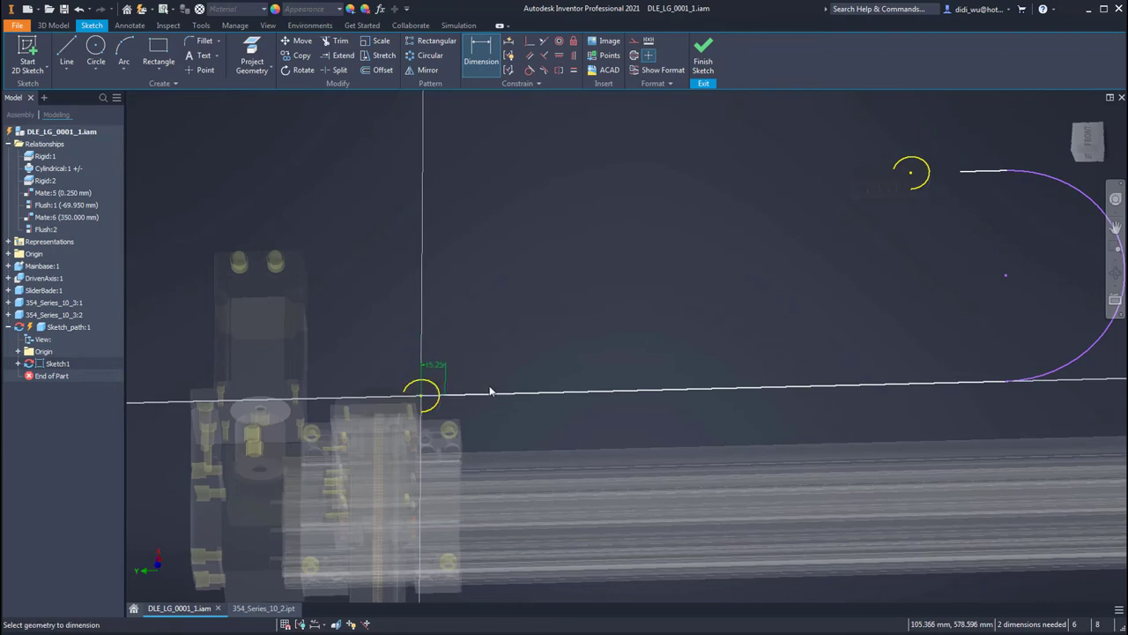
# - In 354_Series_10_2.ipt, measure the centre distance between the chain link's round pin and its pivot hole
pyautogui.scroll(-2, 598, 277)
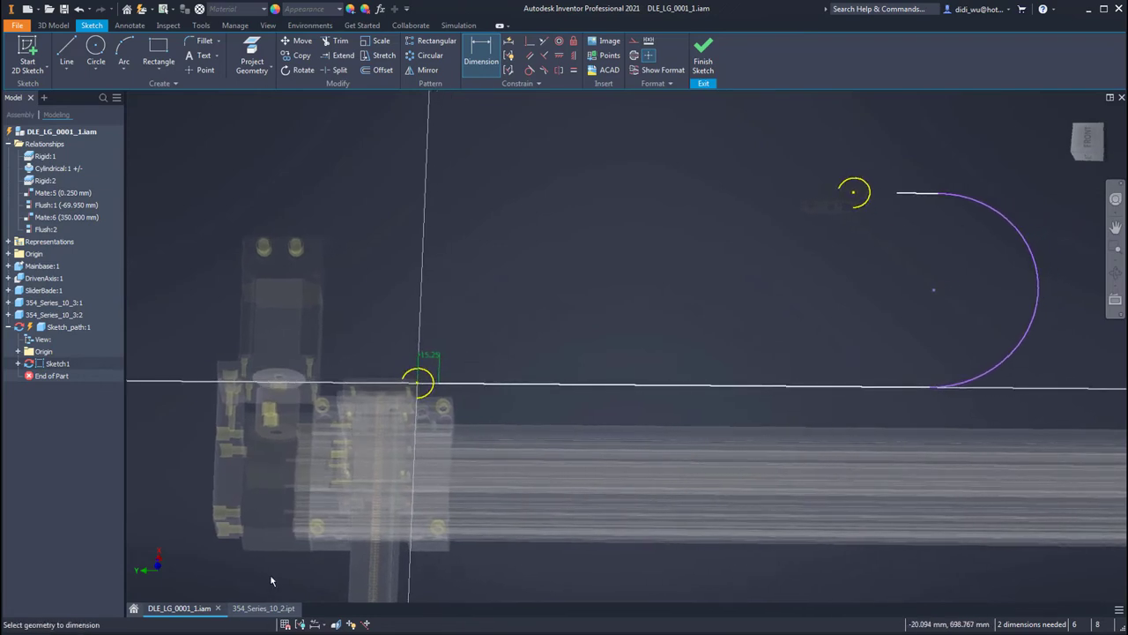
pyautogui.click(263, 608)
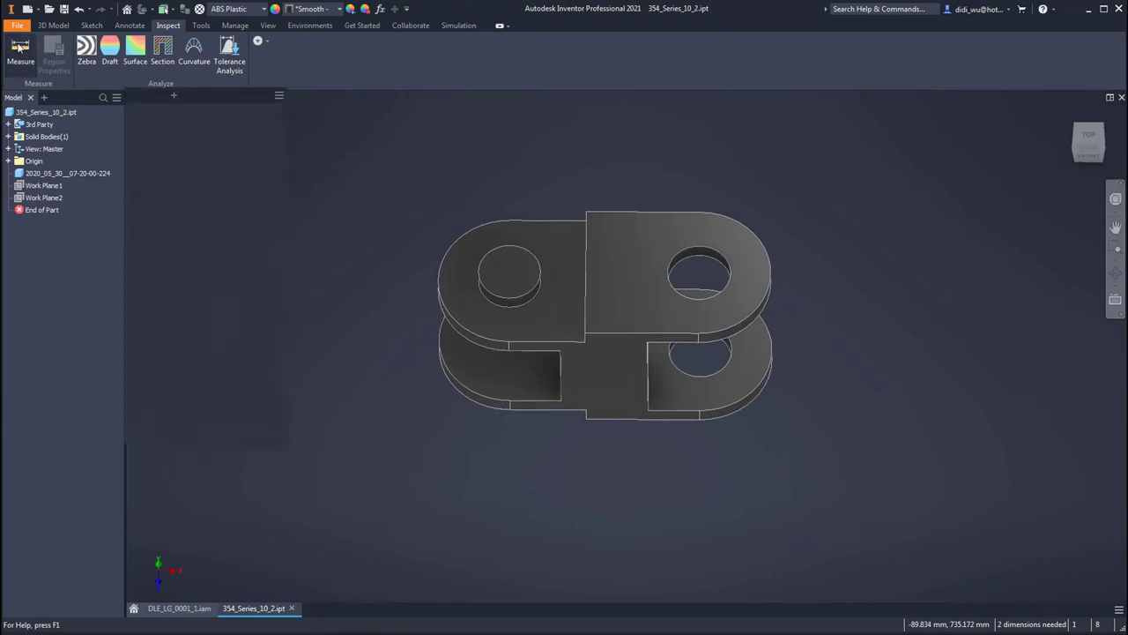
pyautogui.click(20, 51)
pyautogui.keyDown('shift'); pyautogui.moveTo(546, 302); pyautogui.dragTo(527, 316, button='middle'); pyautogui.keyUp('shift')
pyautogui.click(530, 313)
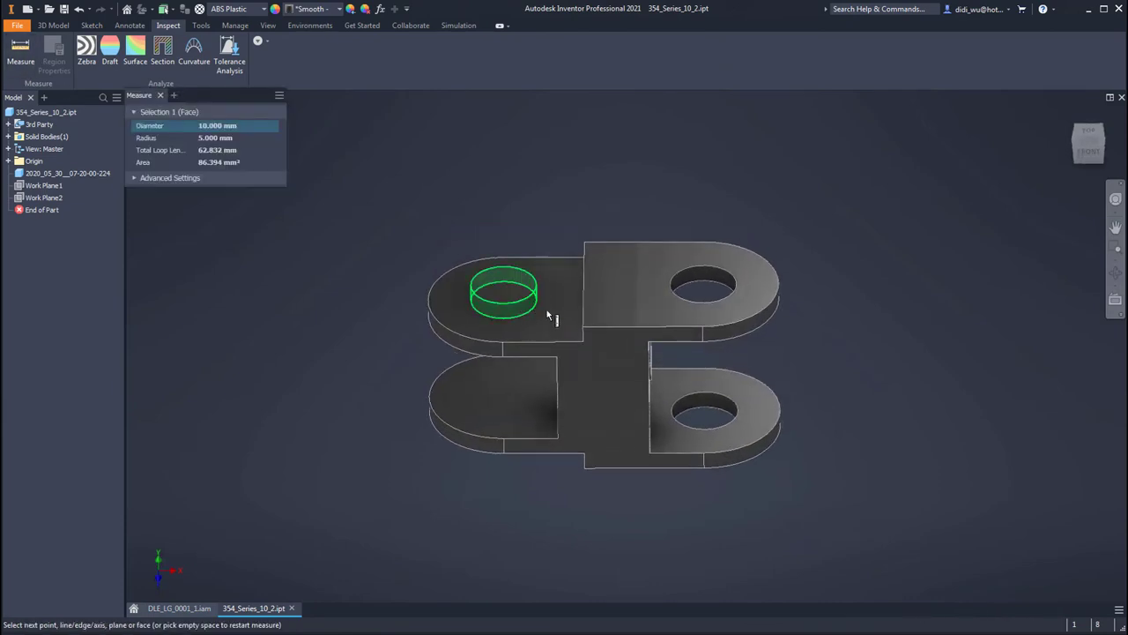
pyautogui.click(703, 304)
pyautogui.keyDown('shift'); pyautogui.moveTo(641, 312); pyautogui.dragTo(549, 289, button='middle'); pyautogui.keyUp('shift')
pyautogui.rightClick(412, 207)
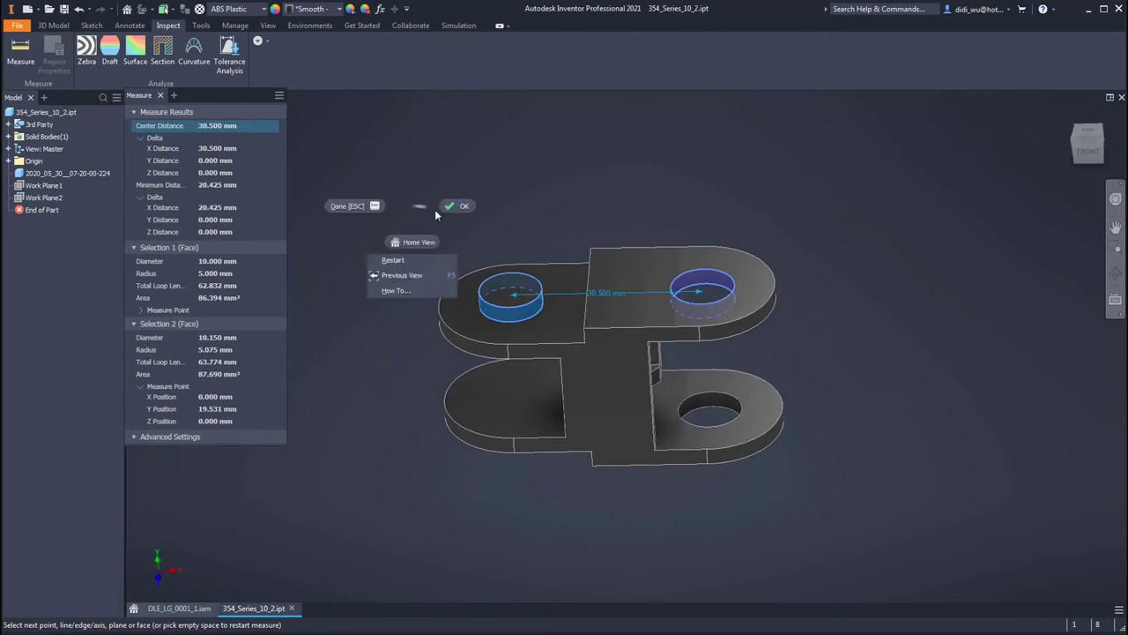
pyautogui.click(437, 209)
# - Back in DLE_LG_0001_1.iam, dimension the upper path line's end from the upper pivot centre, referencing the lower offset dimension d0
pyautogui.click(179, 607)
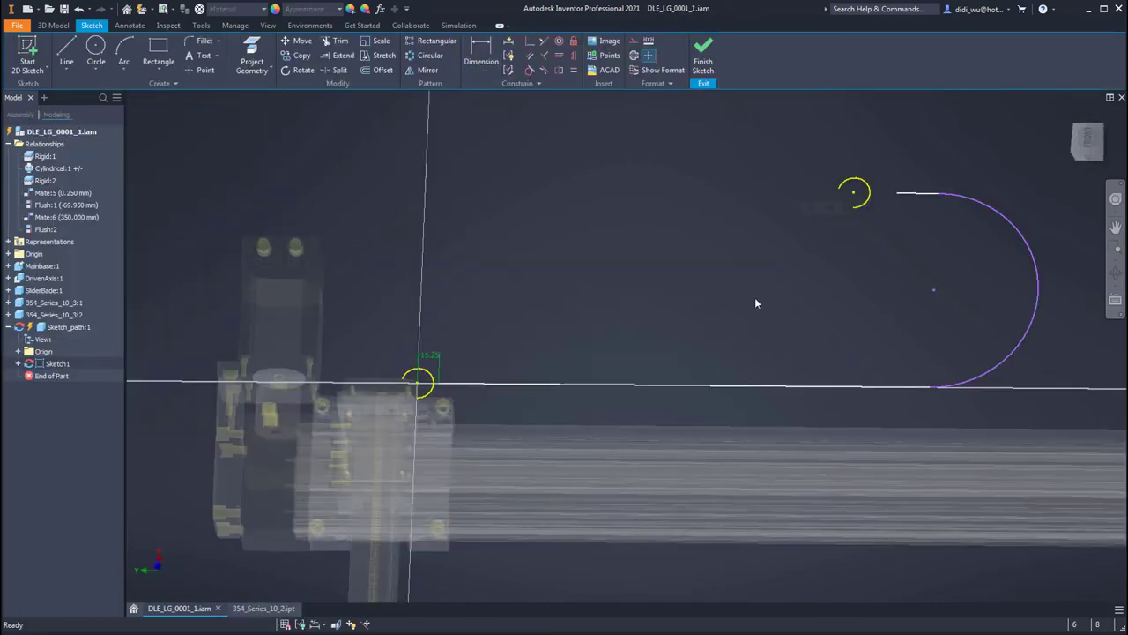
pyautogui.keyDown('shift'); pyautogui.moveTo(926, 272); pyautogui.dragTo(891, 215, button='middle'); pyautogui.keyUp('shift')
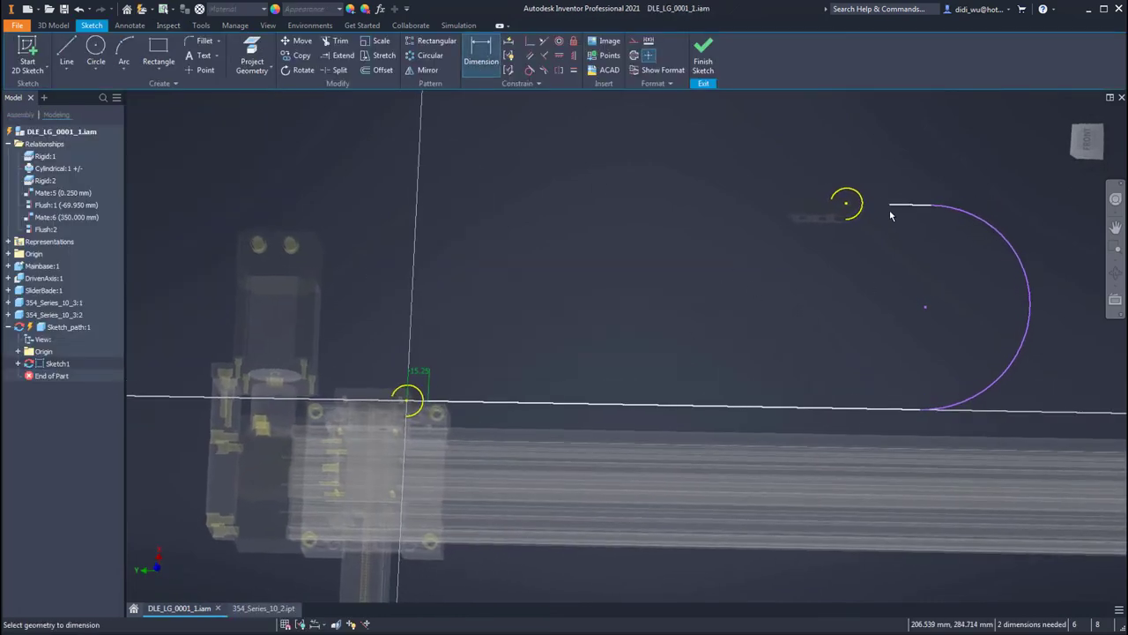
pyautogui.click(889, 205)
pyautogui.click(848, 205)
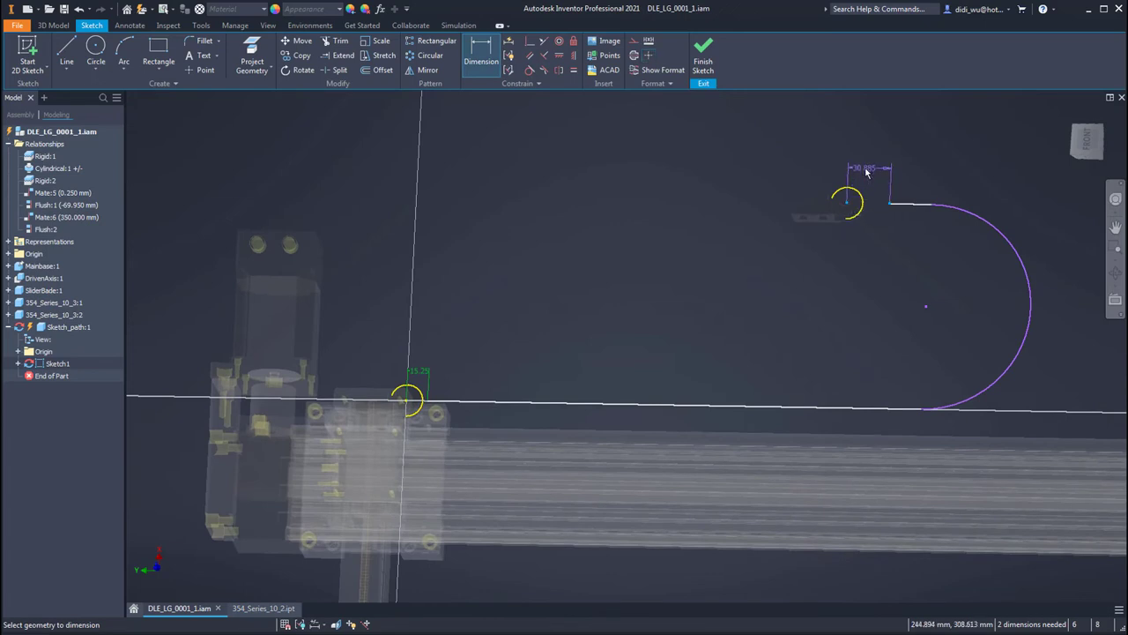
pyautogui.click(865, 171)
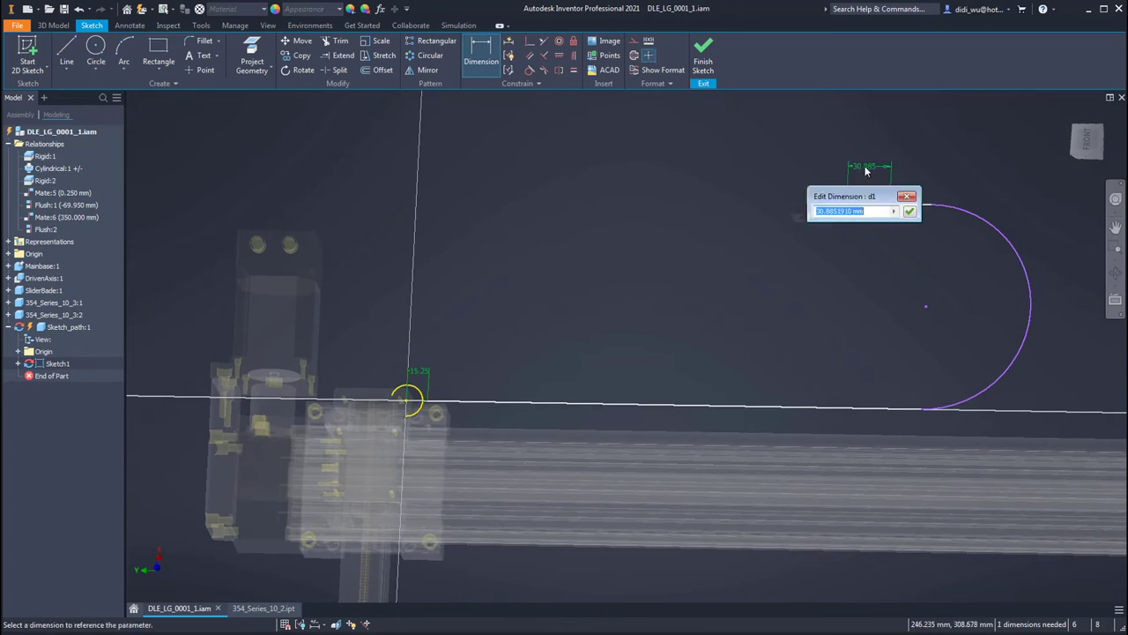
pyautogui.click(421, 371)
pyautogui.click(910, 212)
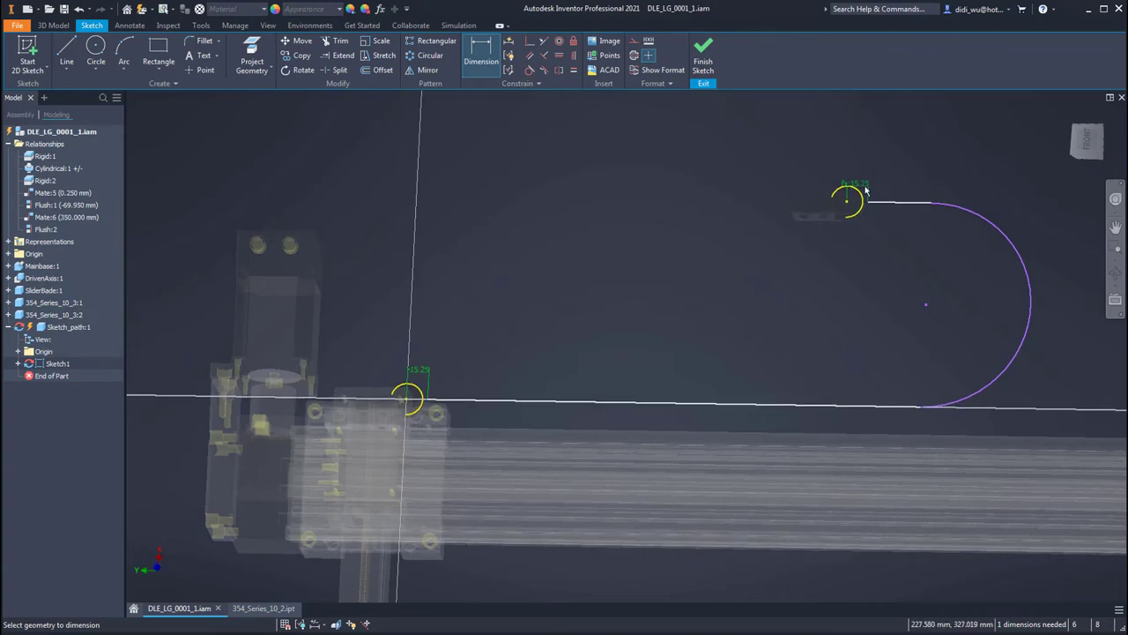
pyautogui.rightClick(695, 163)
pyautogui.click(681, 233)
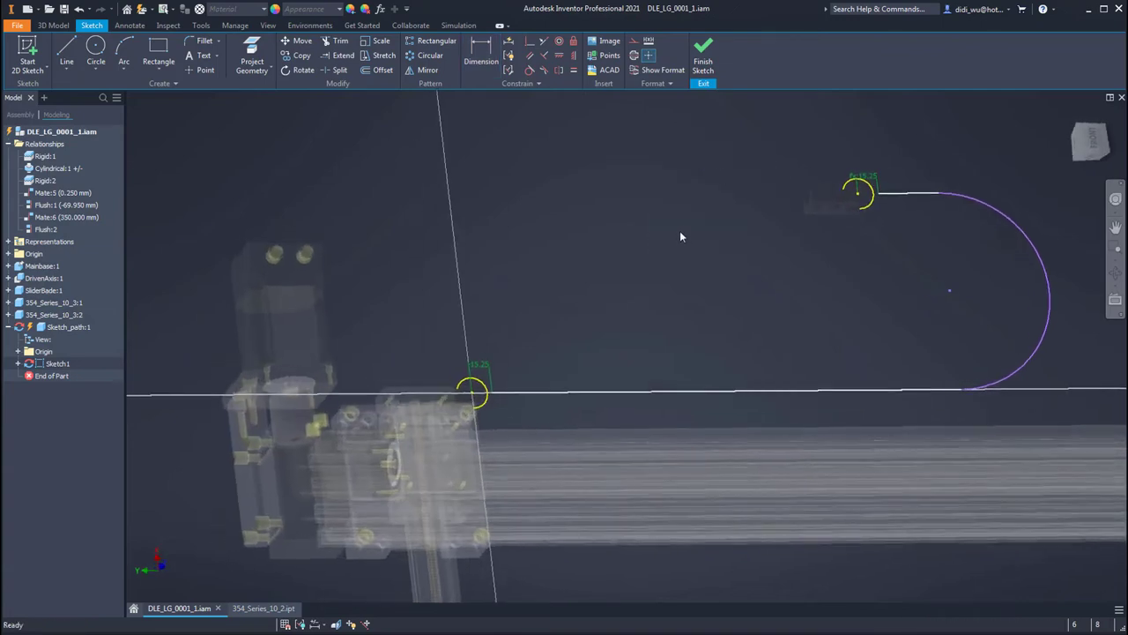
# - Add a driven radius dimension to the path's 180-degree arc
pyautogui.click(481, 53)
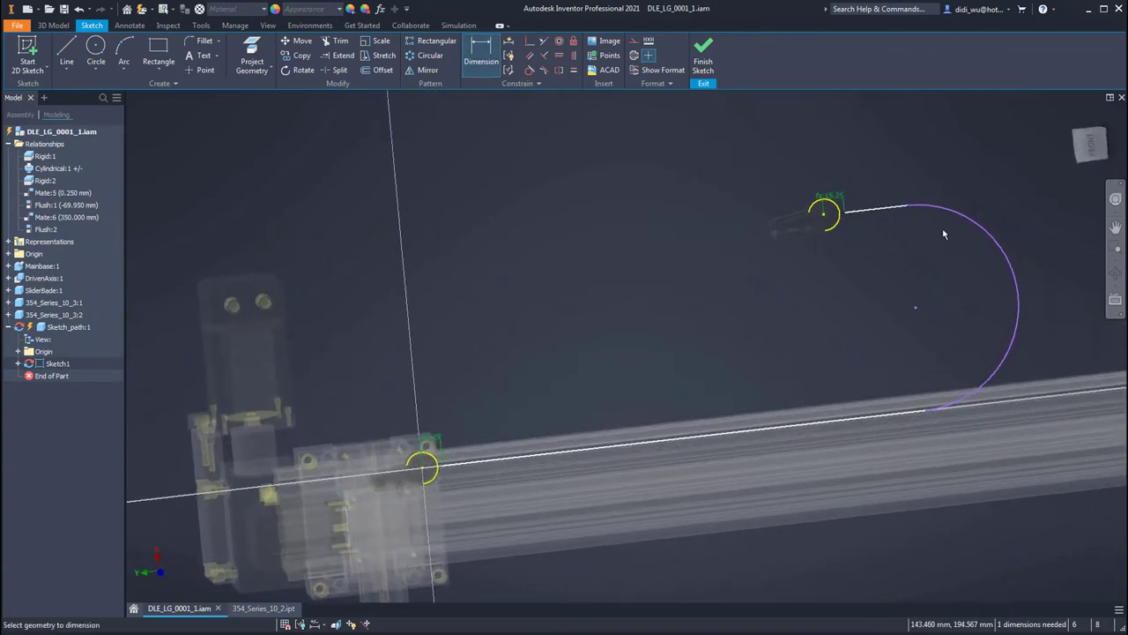
pyautogui.click(965, 222)
pyautogui.click(958, 260)
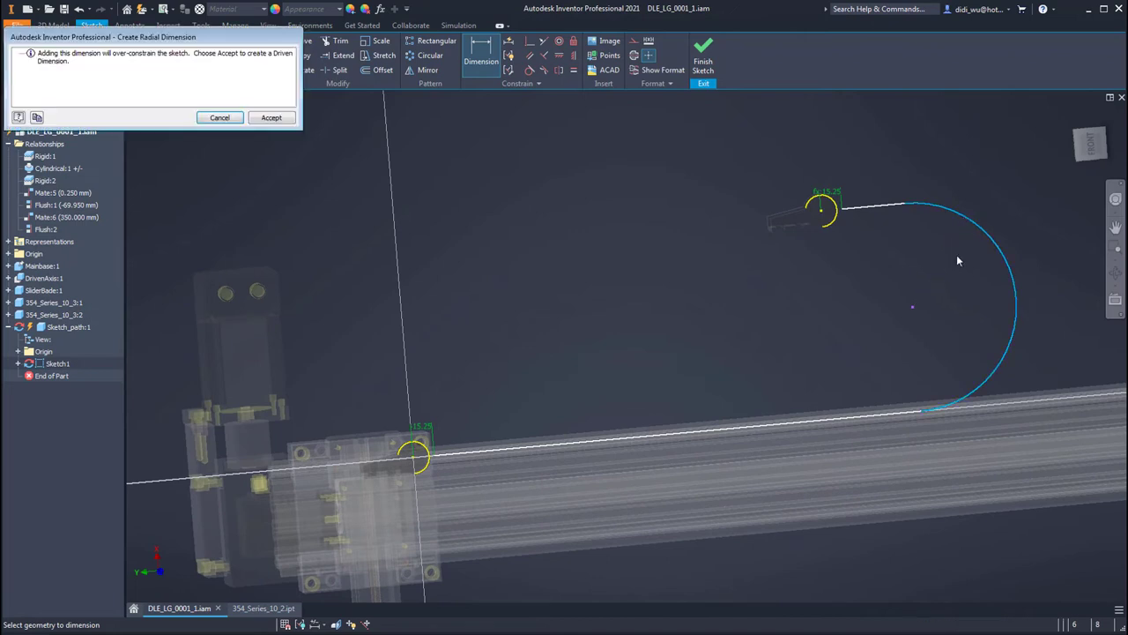
pyautogui.click(274, 118)
pyautogui.rightClick(754, 265)
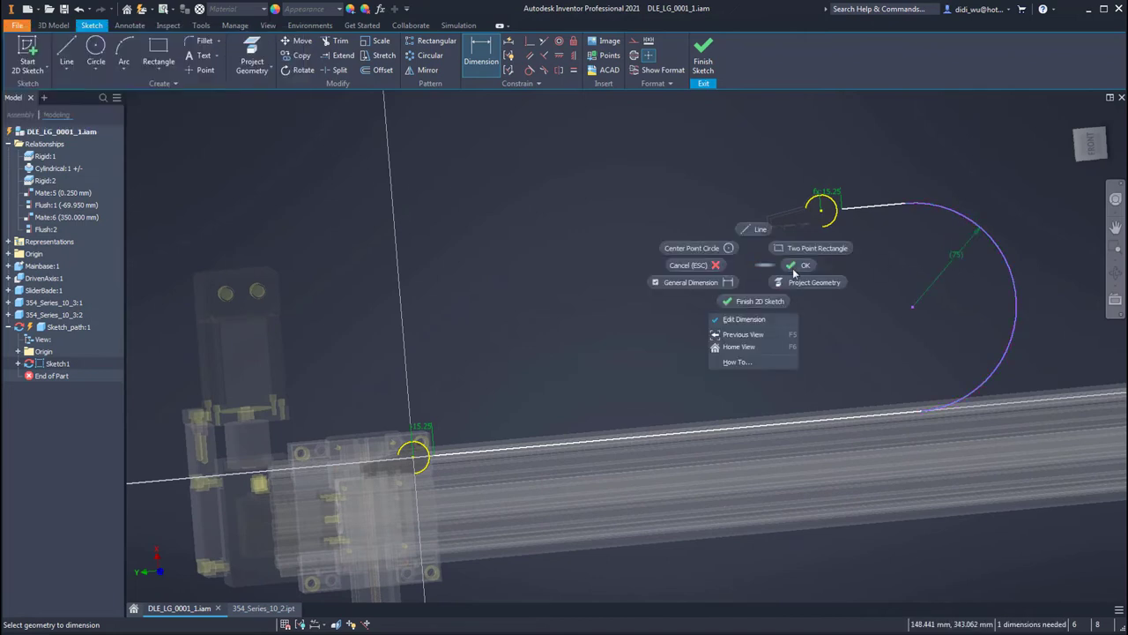
pyautogui.click(795, 267)
# - Dimension the length of the upper return line and convert that dimension to a driven dimension
pyautogui.moveTo(996, 257); pyautogui.dragTo(953, 257, button='middle')
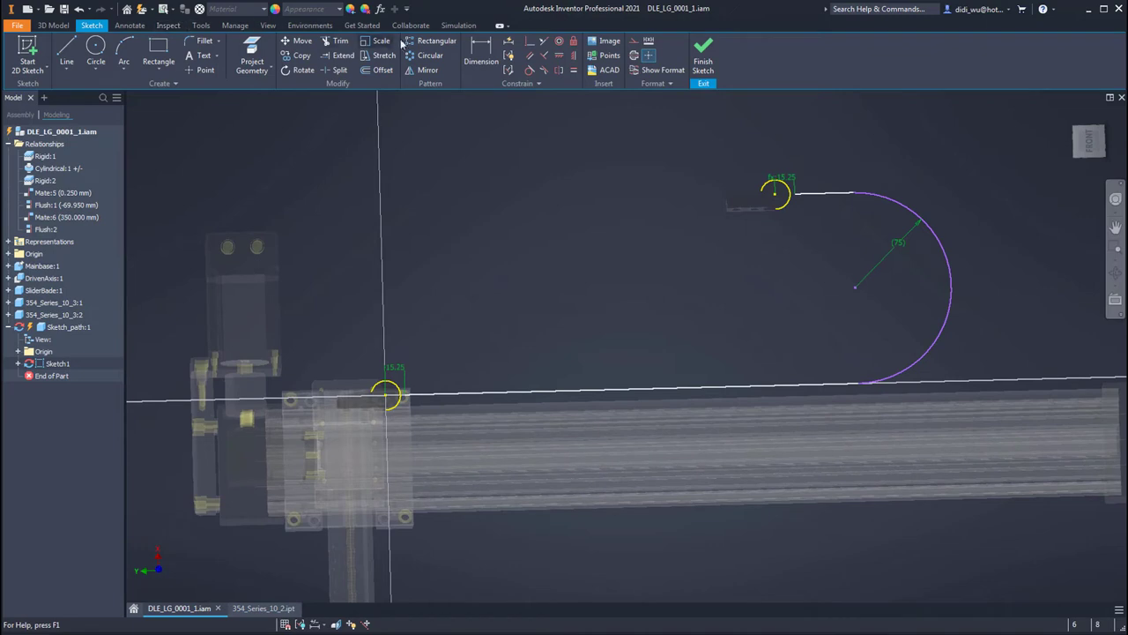
pyautogui.click(482, 55)
pyautogui.click(823, 196)
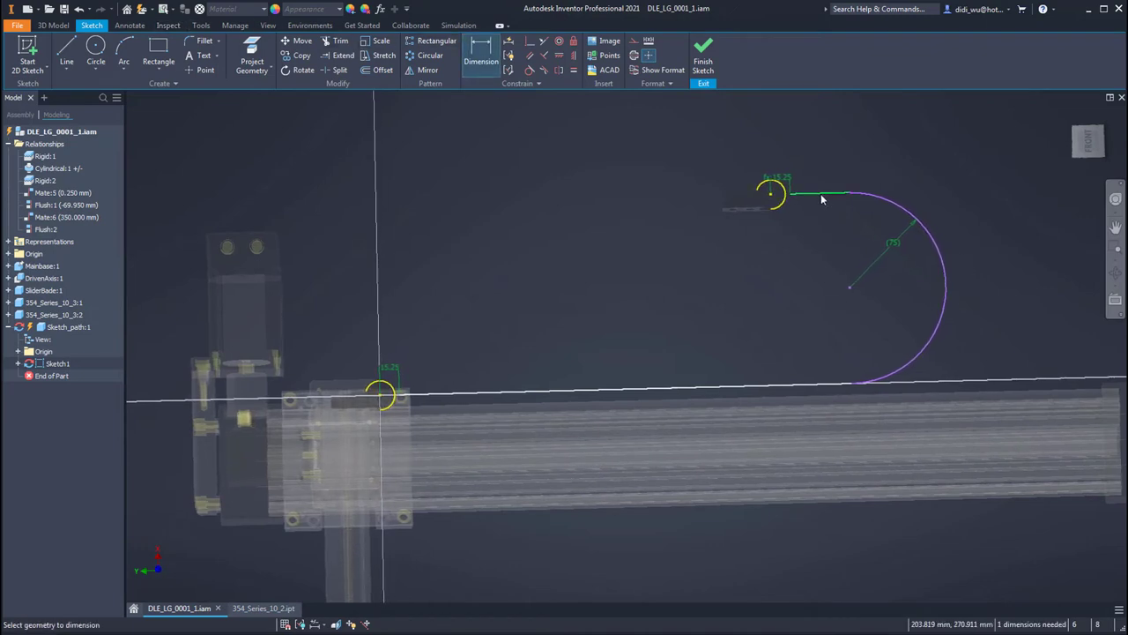
pyautogui.click(819, 157)
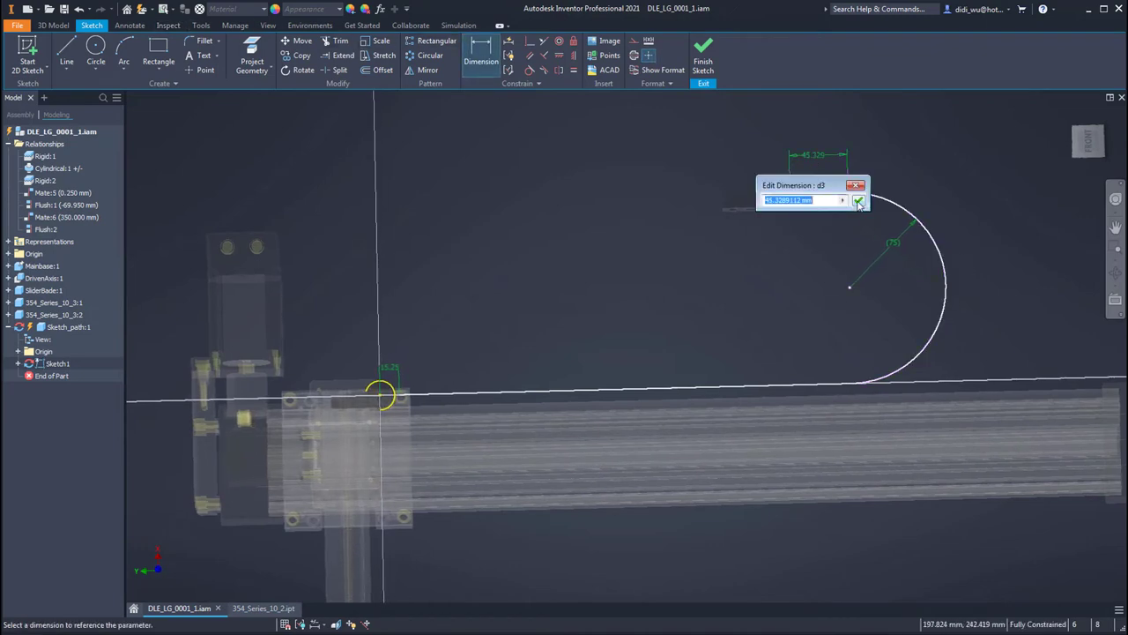
pyautogui.click(858, 202)
pyautogui.rightClick(578, 178)
pyautogui.click(626, 181)
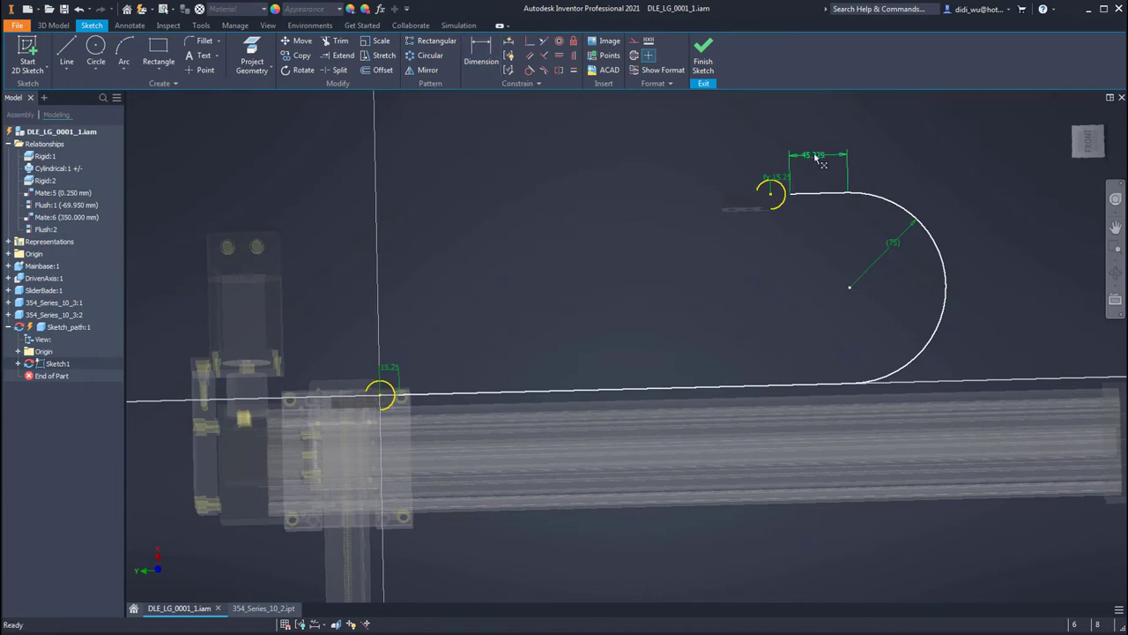
pyautogui.click(649, 42)
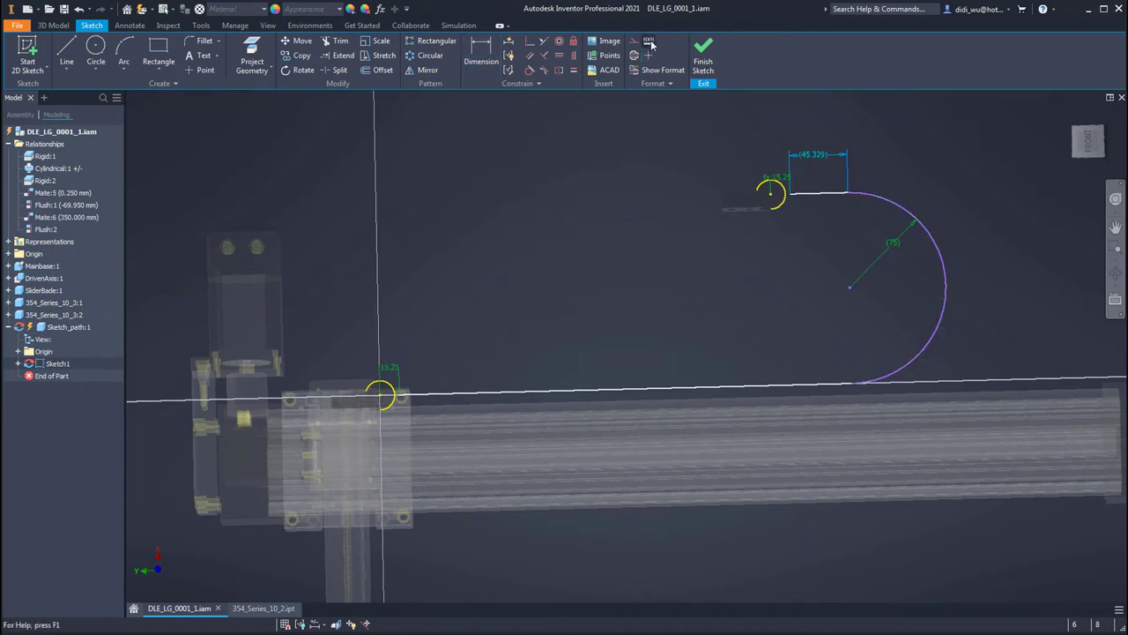
pyautogui.click(549, 267)
pyautogui.scroll(-2, 562, 248)
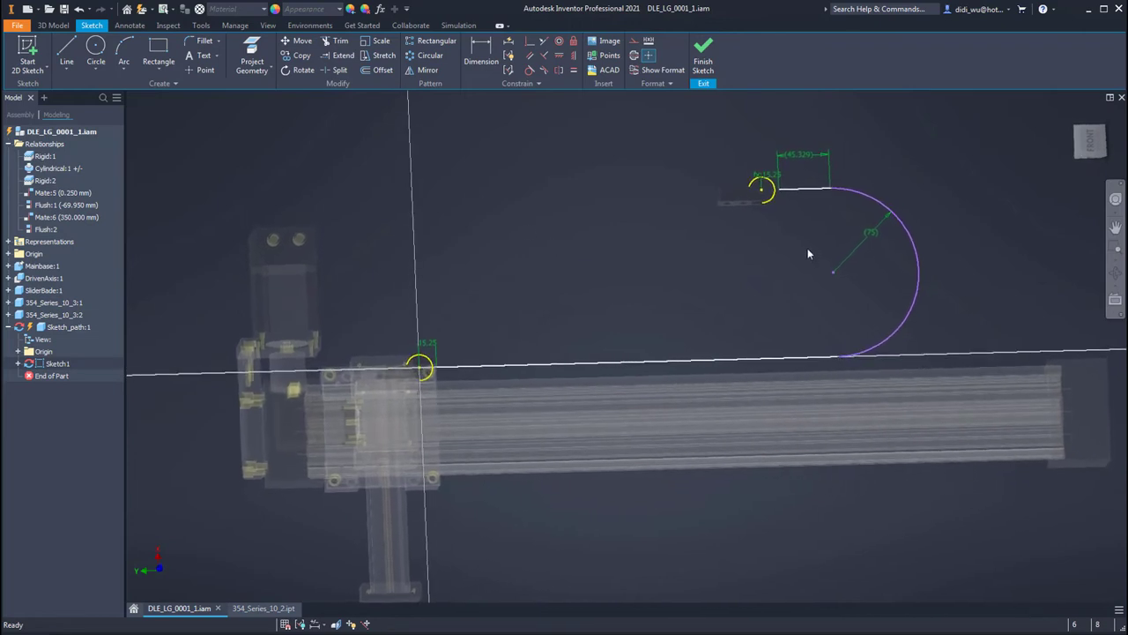
# - Add a numeric user parameter named Number with the unitless unit ul and a value of 20
pyautogui.click(236, 26)
pyautogui.click(129, 52)
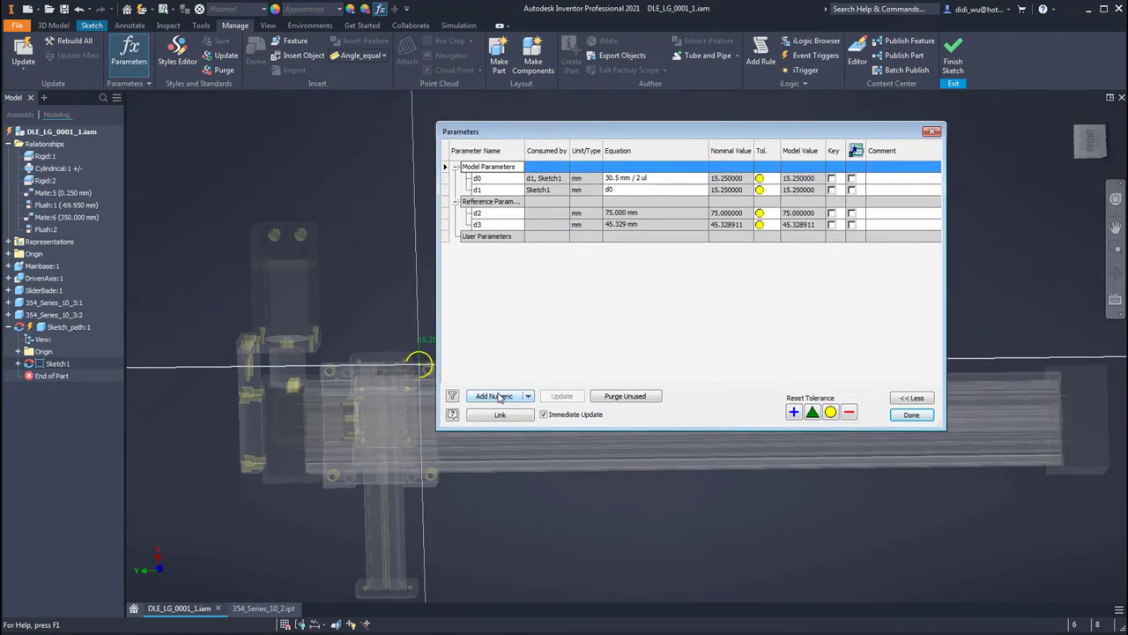
pyautogui.click(493, 395)
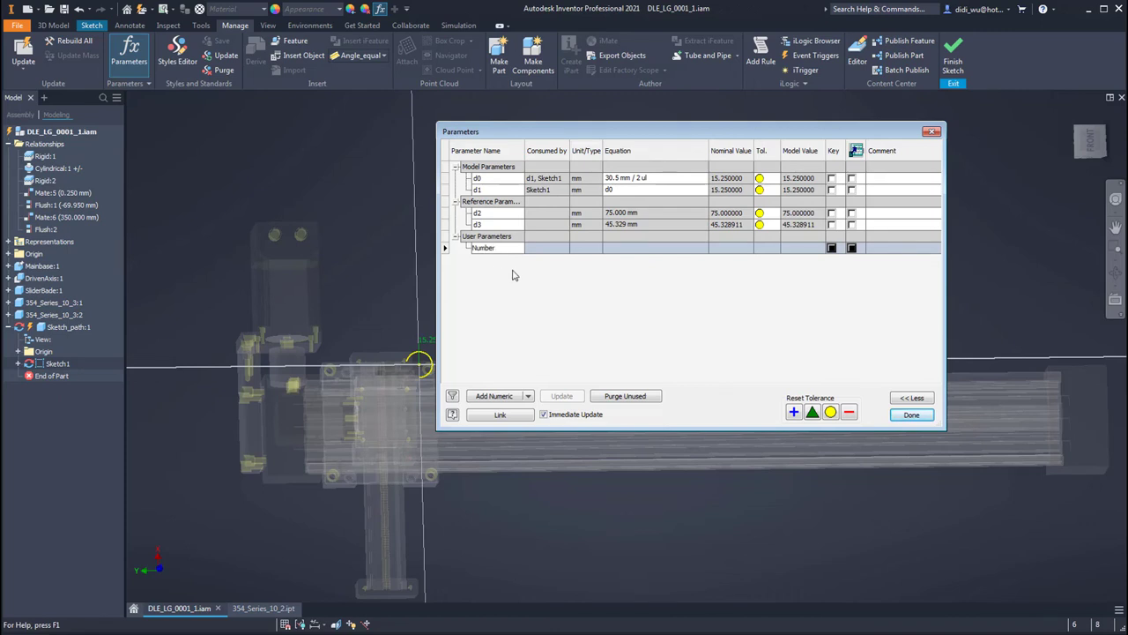
pyautogui.press('Return')
pyautogui.click(578, 250)
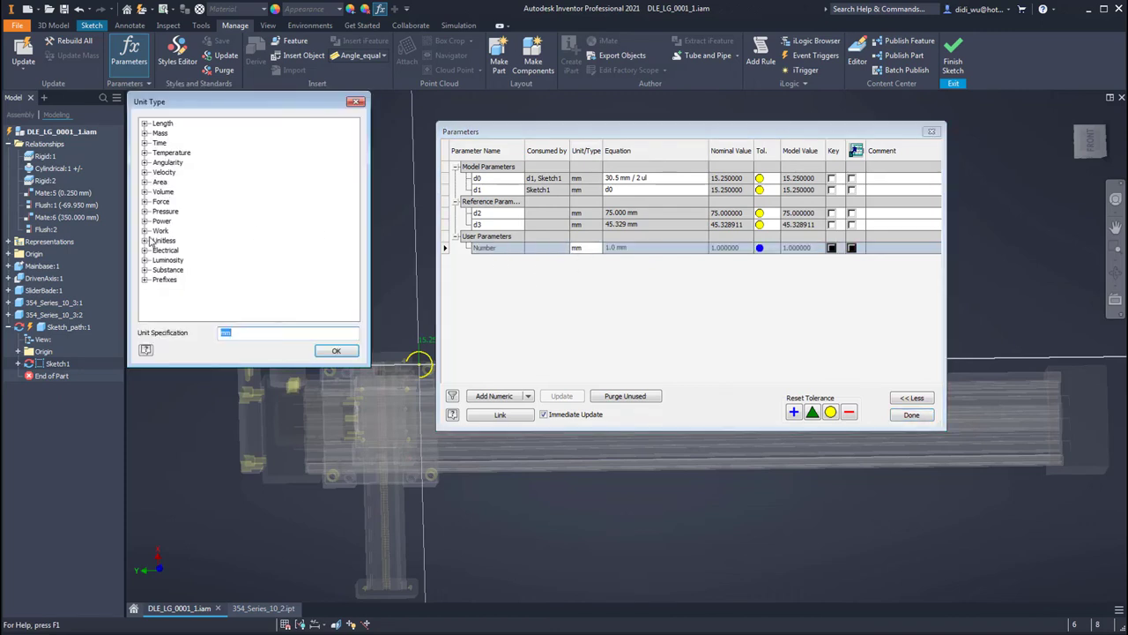
pyautogui.click(145, 240)
pyautogui.click(181, 250)
pyautogui.click(337, 352)
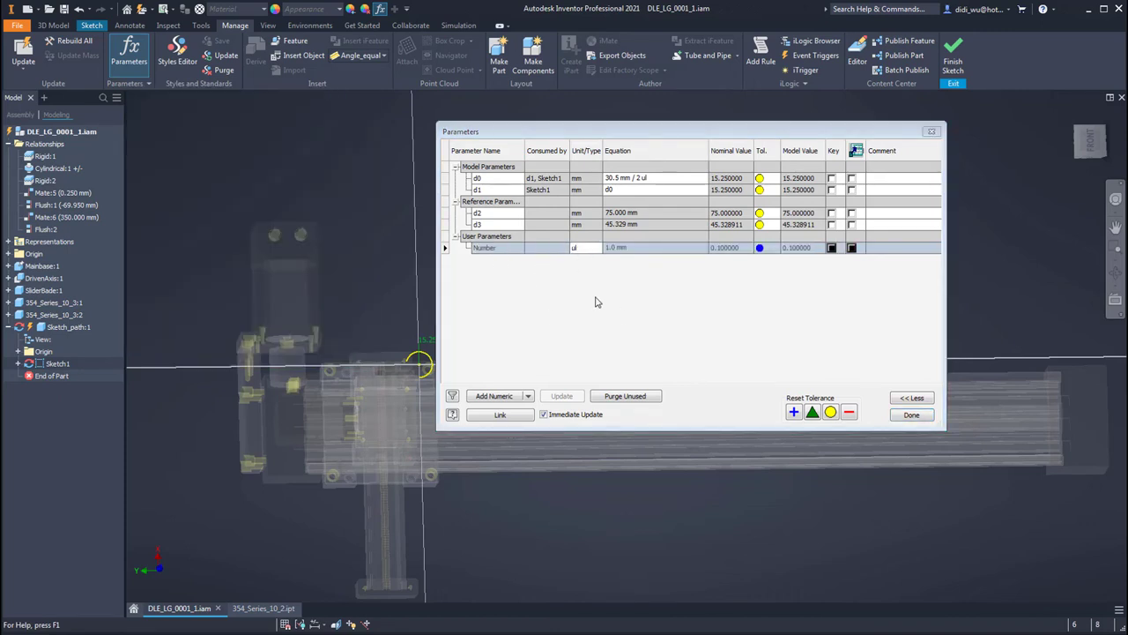
pyautogui.click(624, 250)
pyautogui.write('20')
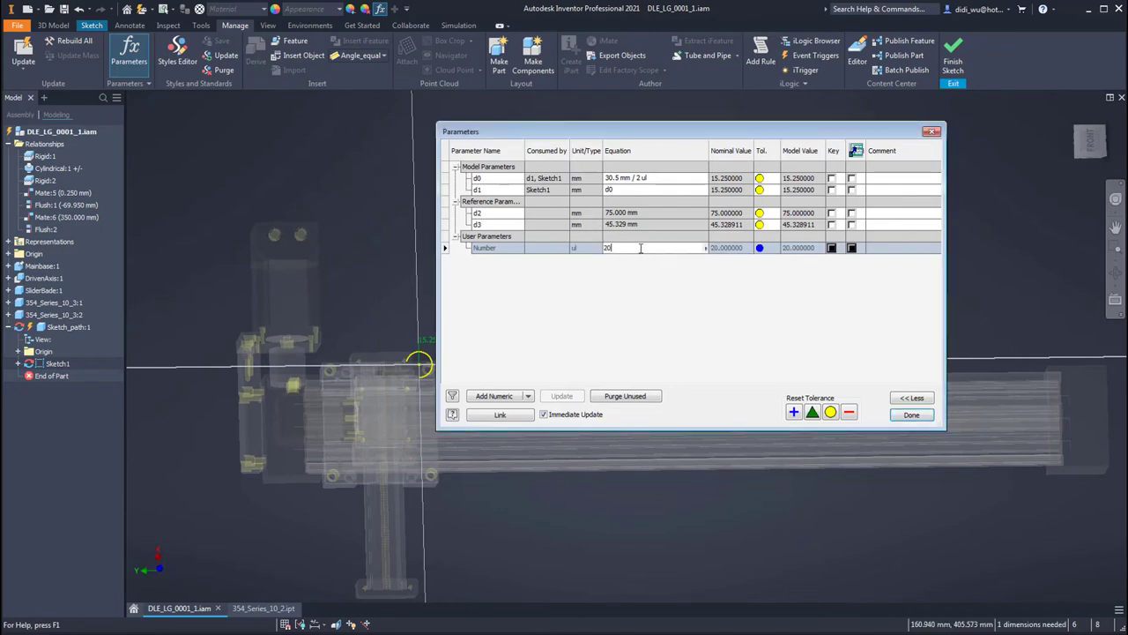
pyautogui.press('Return')
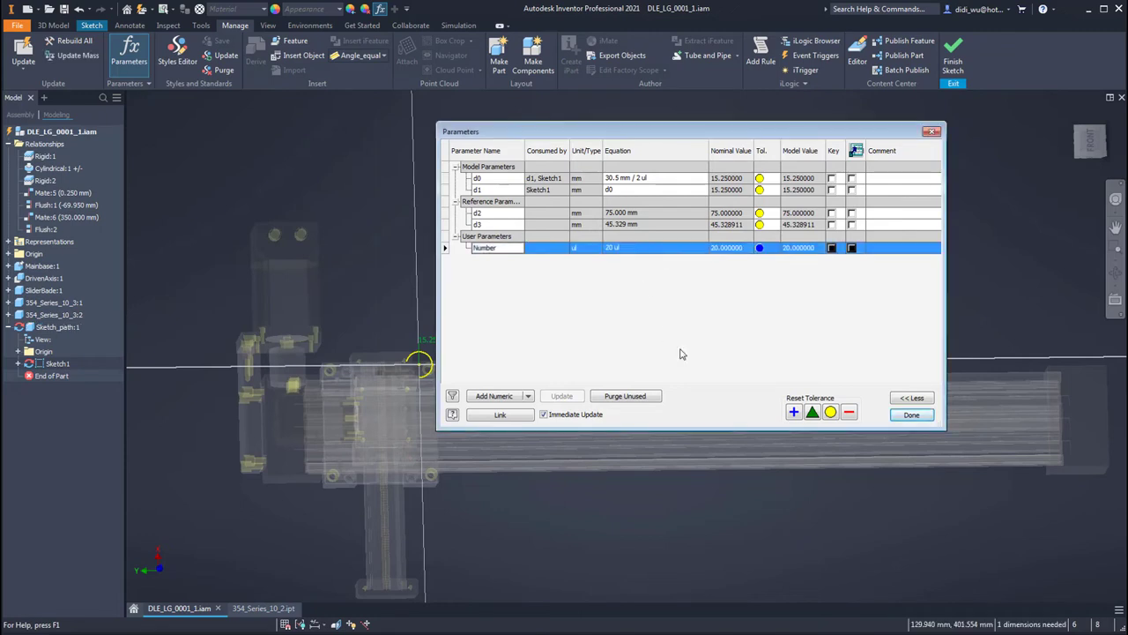
# - Add a numeric user parameter named Length in mm with the equation (Number-1)*30.5
pyautogui.click(494, 396)
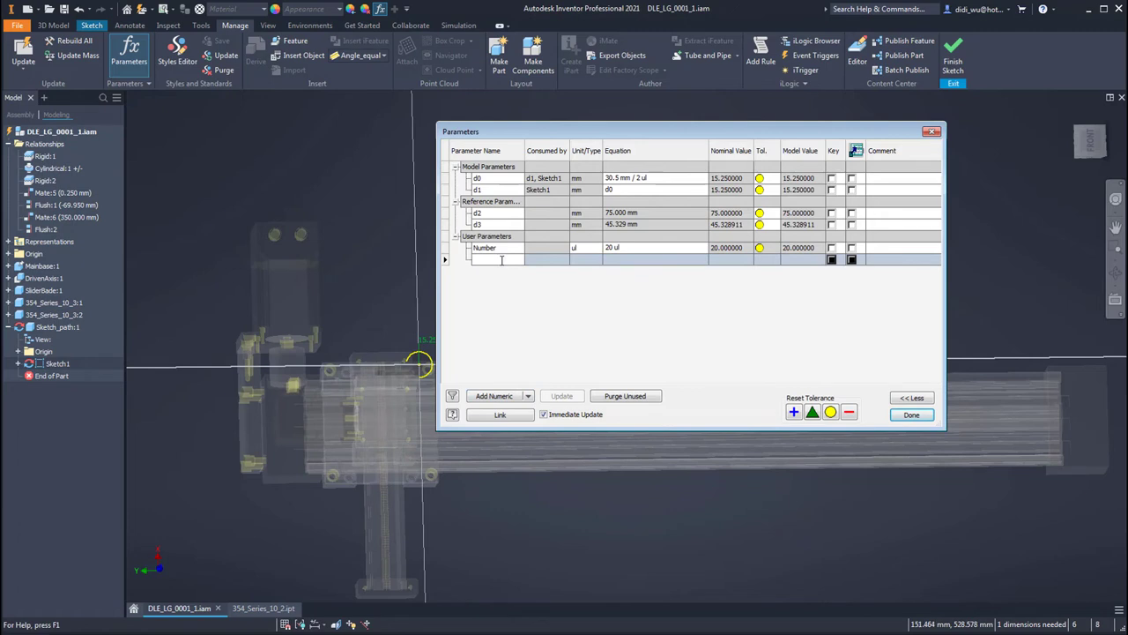
pyautogui.write('Length')
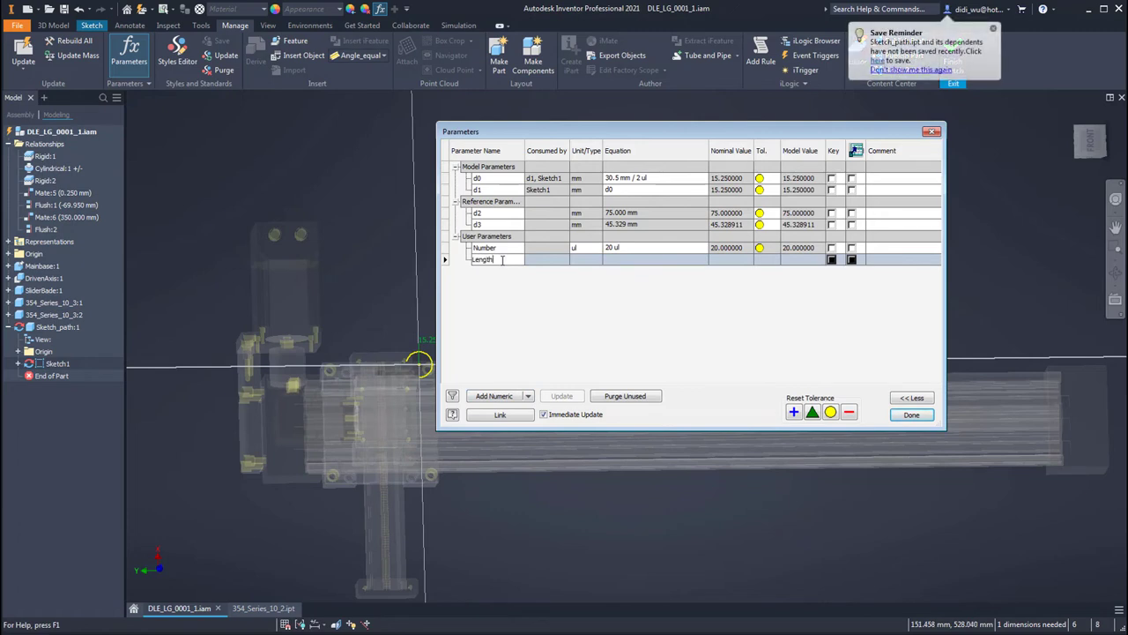
pyautogui.rightClick(503, 259)
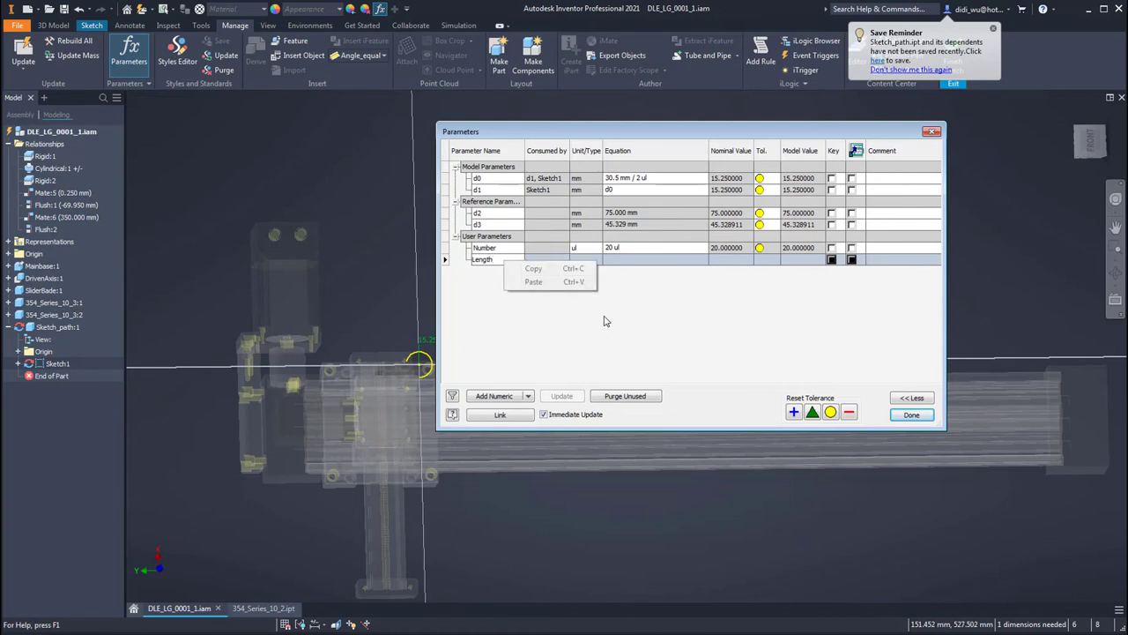
pyautogui.click(603, 318)
pyautogui.click(582, 262)
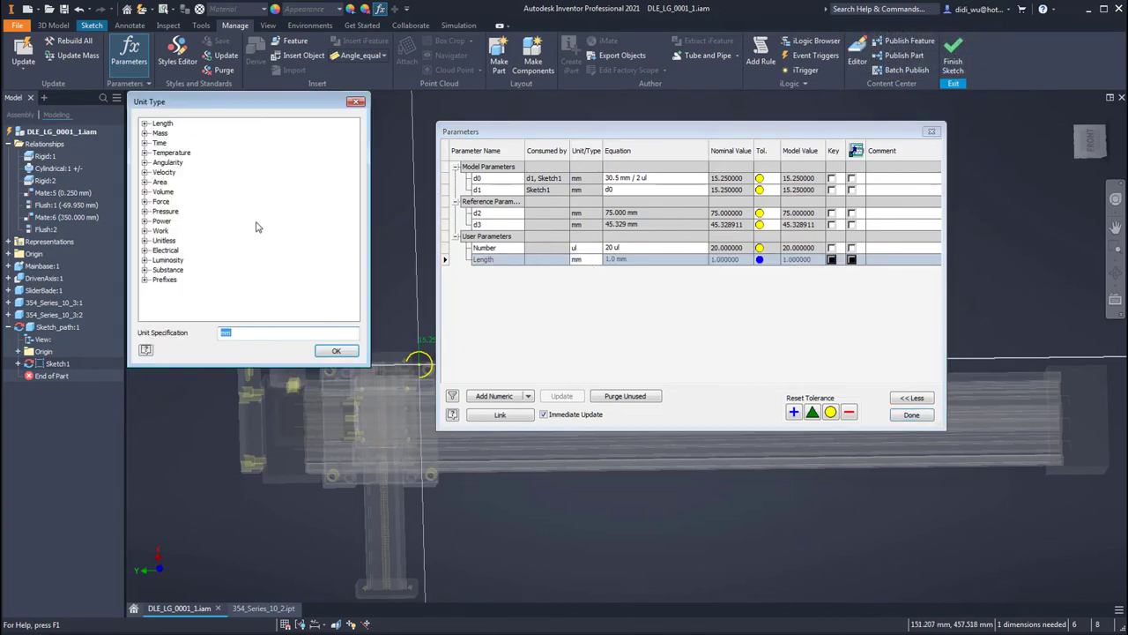
pyautogui.click(321, 353)
pyautogui.click(647, 260)
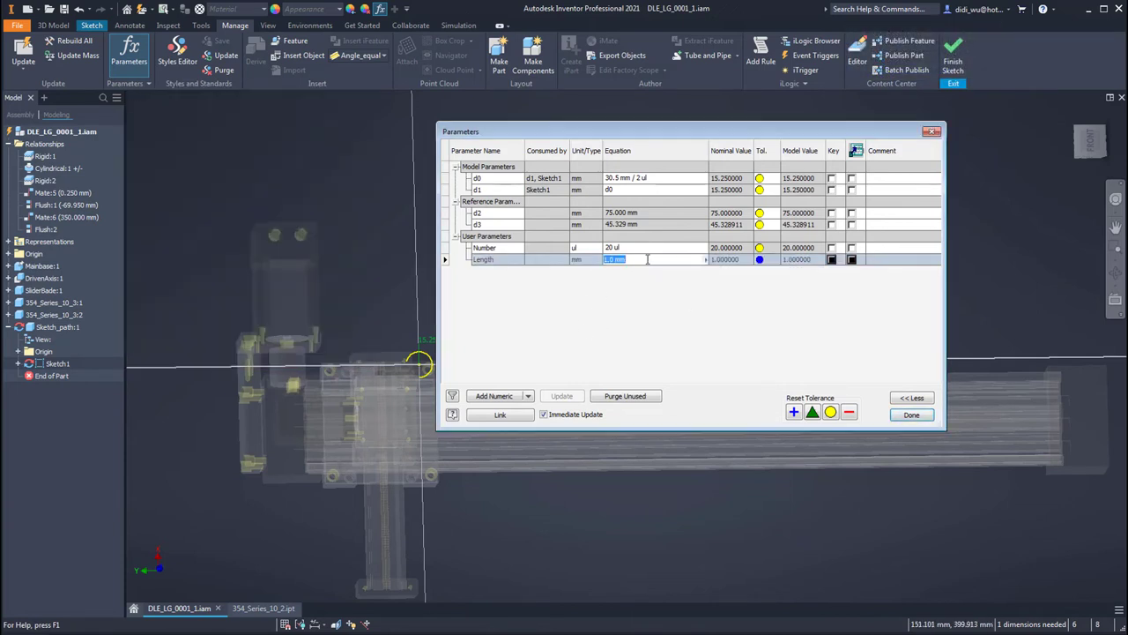
pyautogui.write('(Number-1)*30')
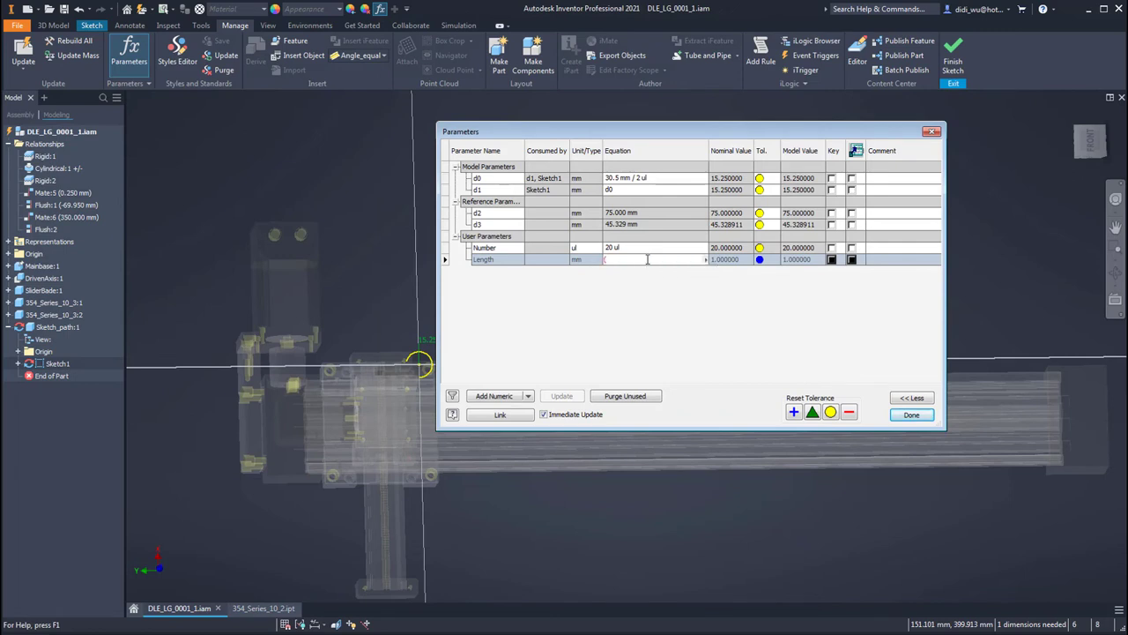
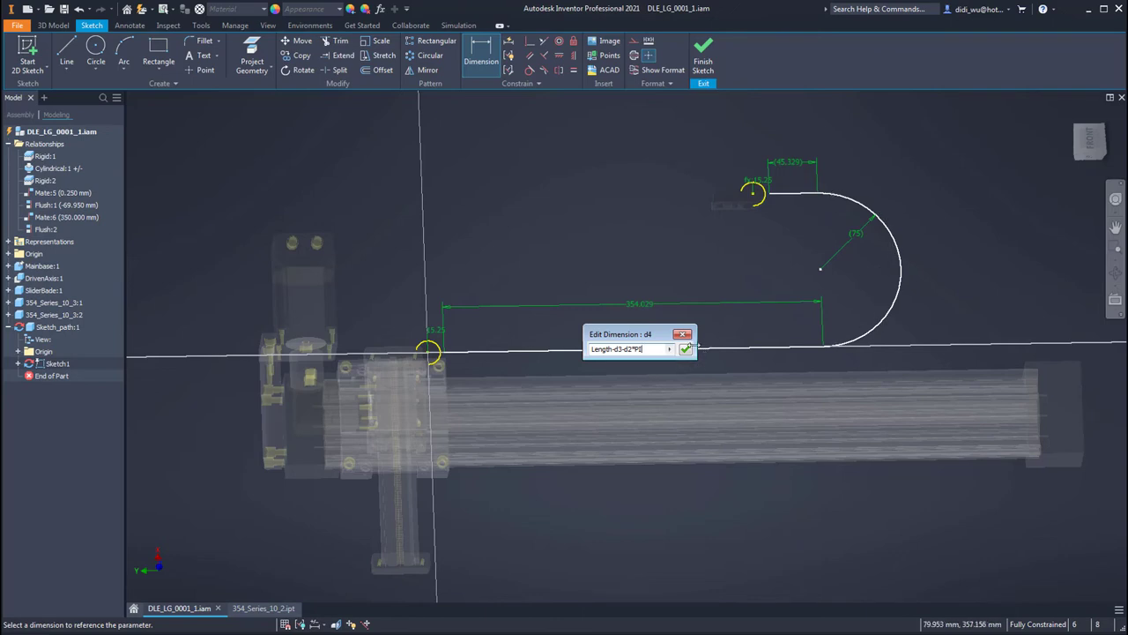
# - Set the lower path line's length dimension to Length-d3-d2*PI and finish the sketch
pyautogui.click(687, 350)
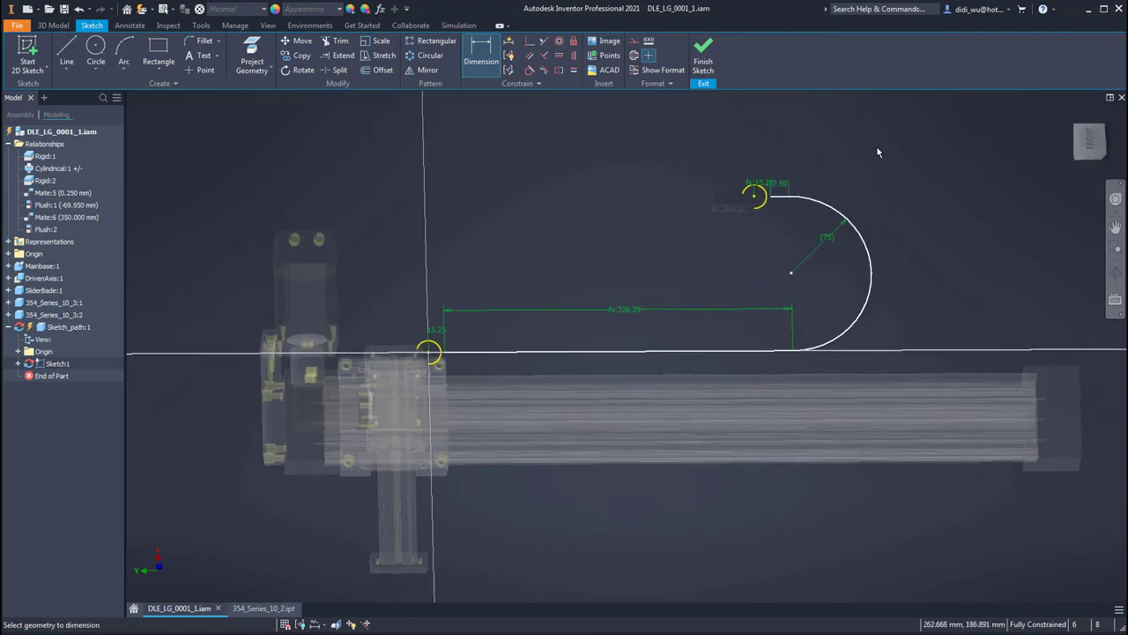
pyautogui.moveTo(877, 148)
pyautogui.keyDown('shift'); pyautogui.mouseDown(button='middle')
pyautogui.moveTo(799, 282)
pyautogui.moveTo(792, 354)
pyautogui.moveTo(653, 225)
pyautogui.moveTo(702, 173)
pyautogui.moveTo(703, 132)
pyautogui.mouseUp(button='middle'); pyautogui.keyUp('shift')
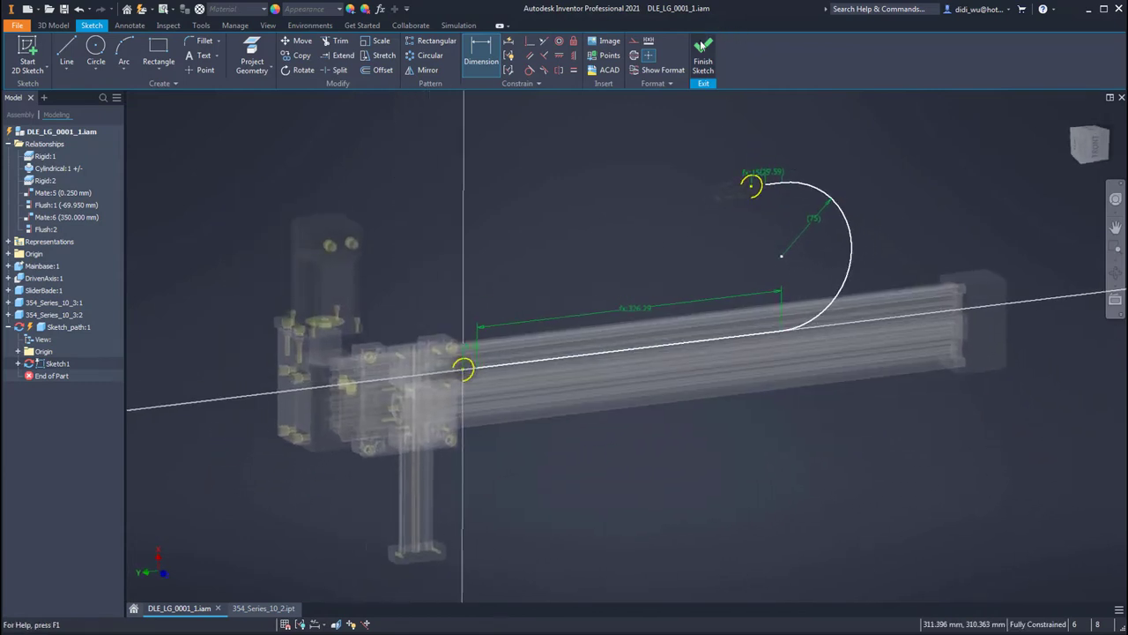
pyautogui.click(702, 55)
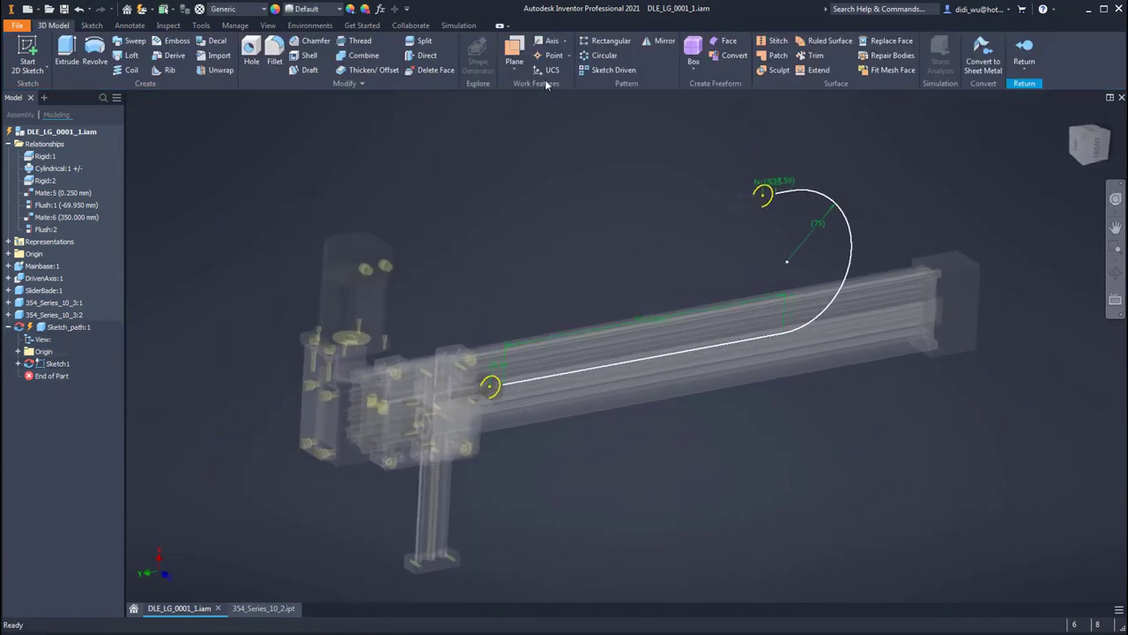
# - Create a work point at the lower path line's endpoint beside the slider-side pivot
pyautogui.moveTo(751, 488)
pyautogui.keyDown('shift'); pyautogui.mouseDown(button='middle')
pyautogui.moveTo(605, 531)
pyautogui.moveTo(524, 527)
pyautogui.mouseUp(button='middle'); pyautogui.keyUp('shift')
pyautogui.scroll(4, 525, 527)
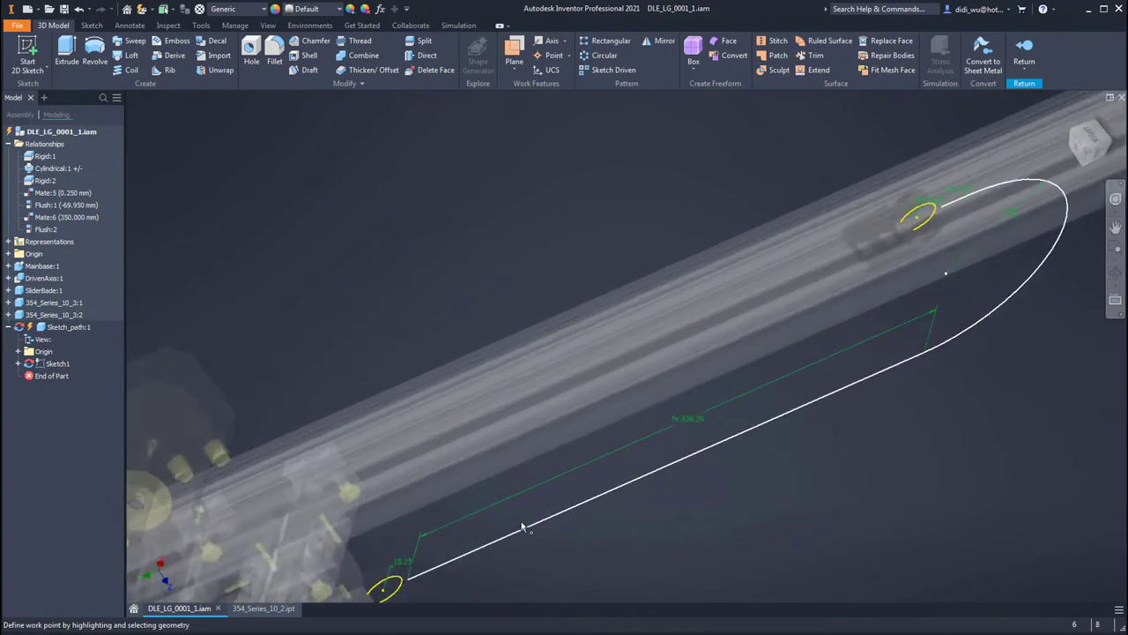
pyautogui.moveTo(500, 583)
pyautogui.mouseDown(button='middle')
pyautogui.moveTo(616, 532)
pyautogui.moveTo(666, 448)
pyautogui.mouseUp(button='middle')
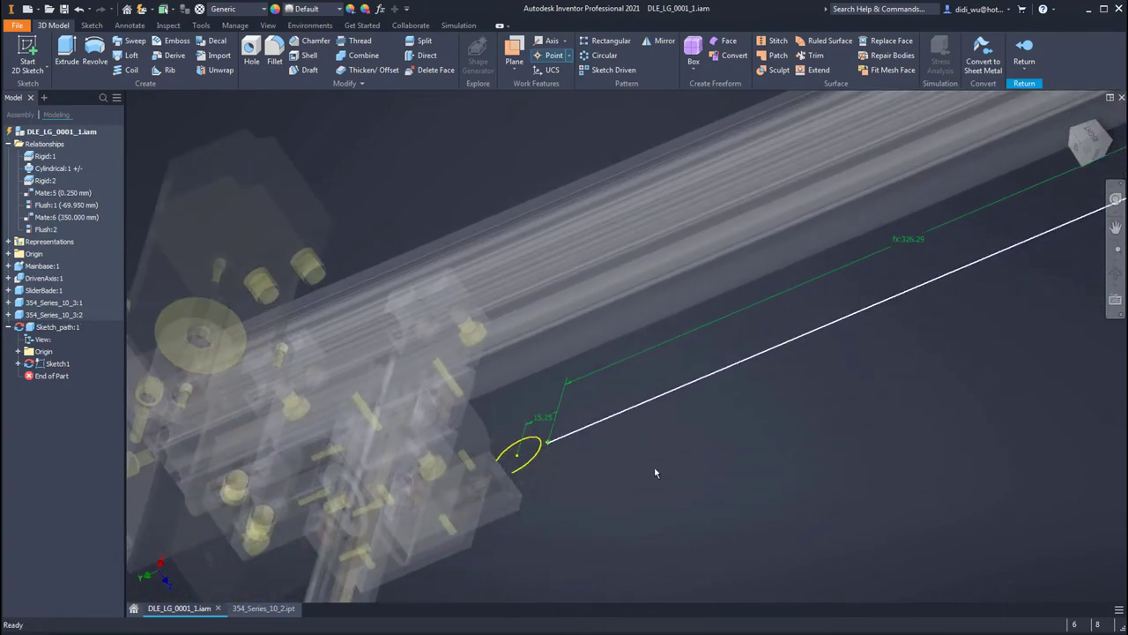
# - Pattern the work point along the sketched path with count Number, 30.5 mm spacing and Direction1 orientation, and return to the assembly
pyautogui.click(607, 42)
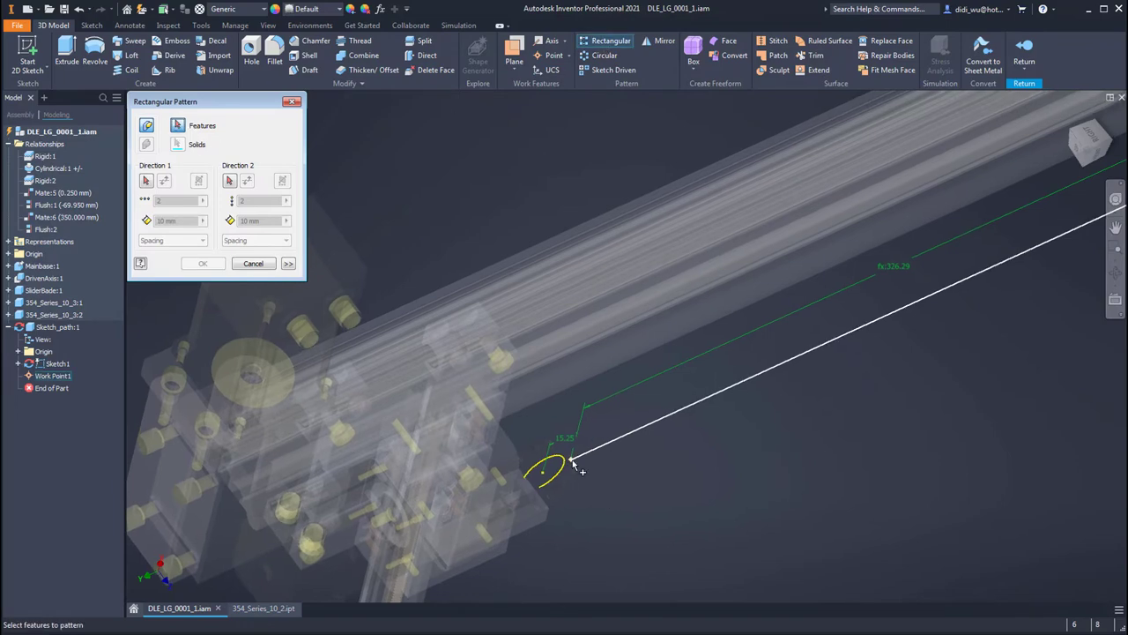
pyautogui.click(146, 181)
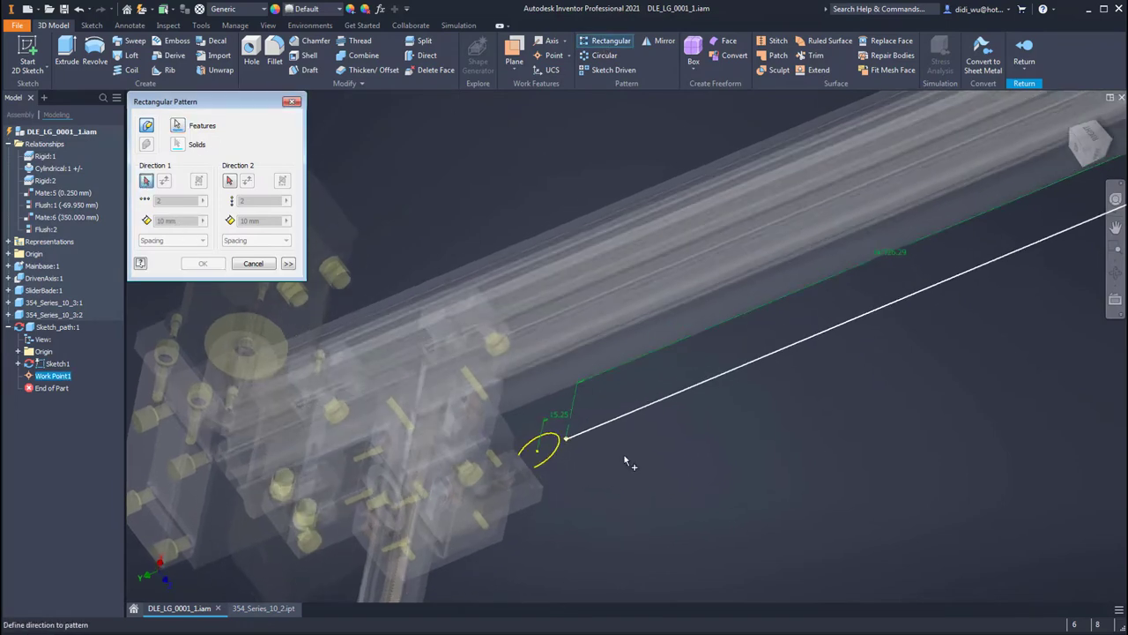
pyautogui.click(597, 411)
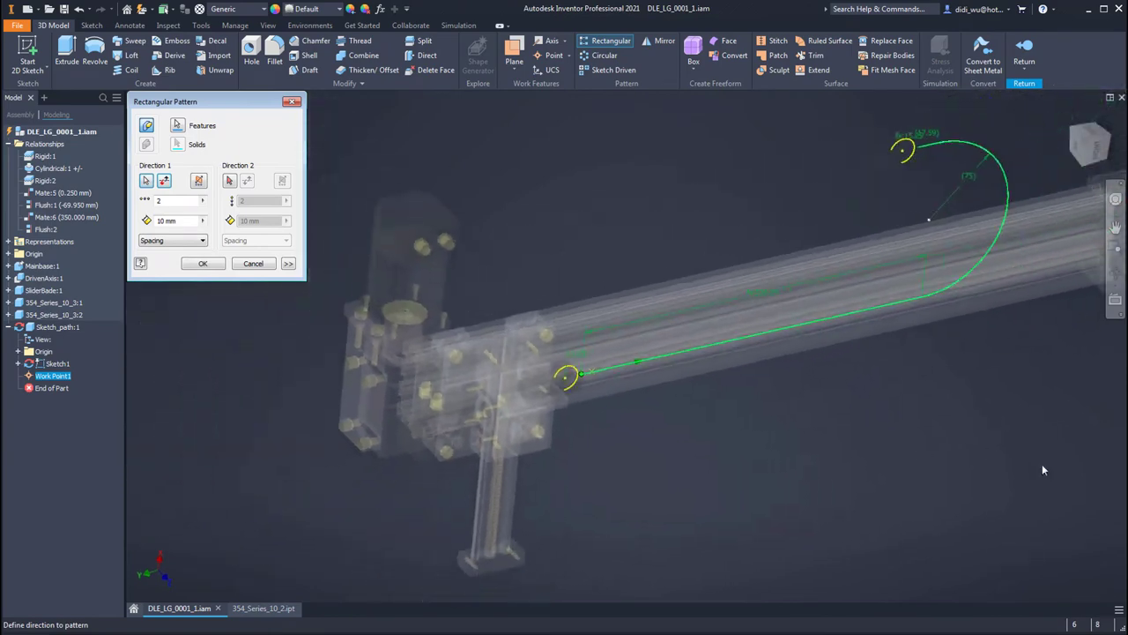
pyautogui.click(187, 202)
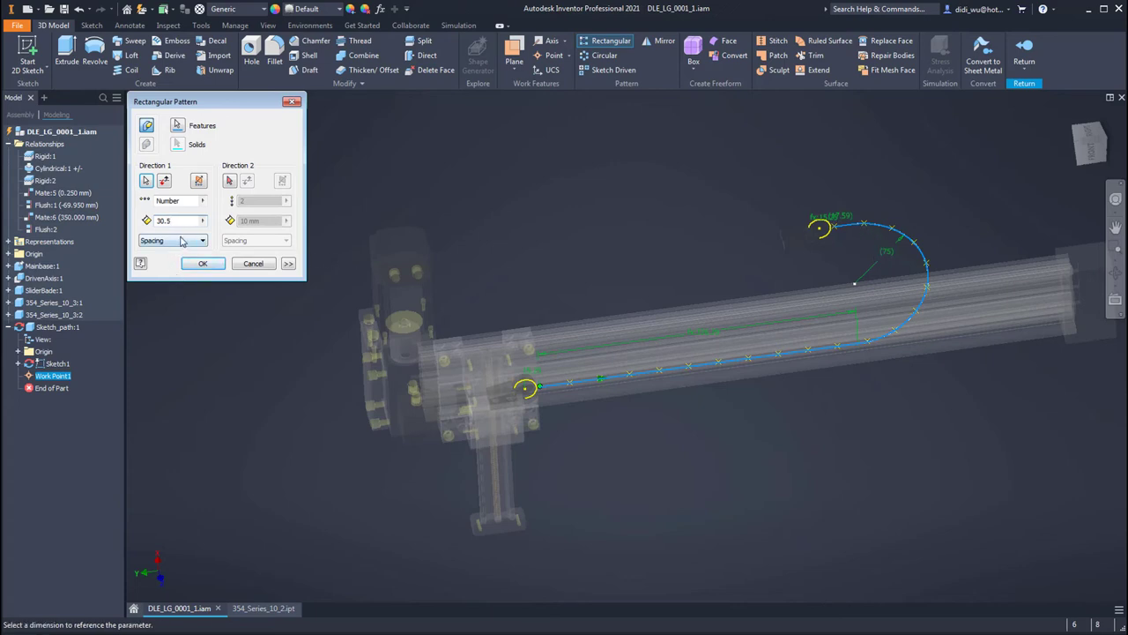
pyautogui.click(287, 264)
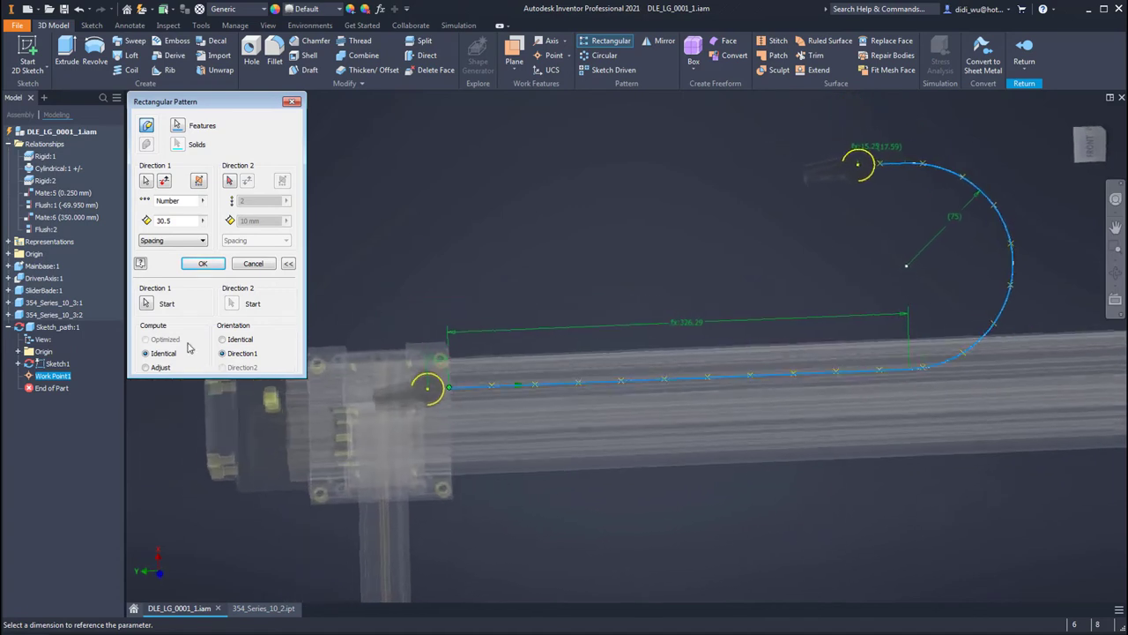
pyautogui.click(199, 264)
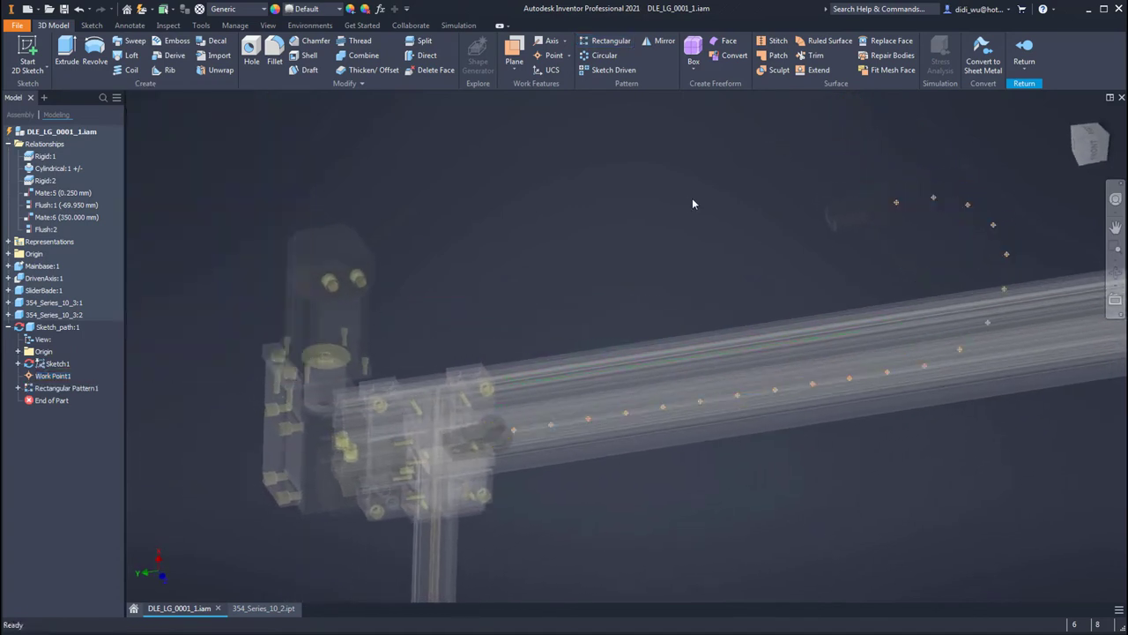
pyautogui.click(1023, 52)
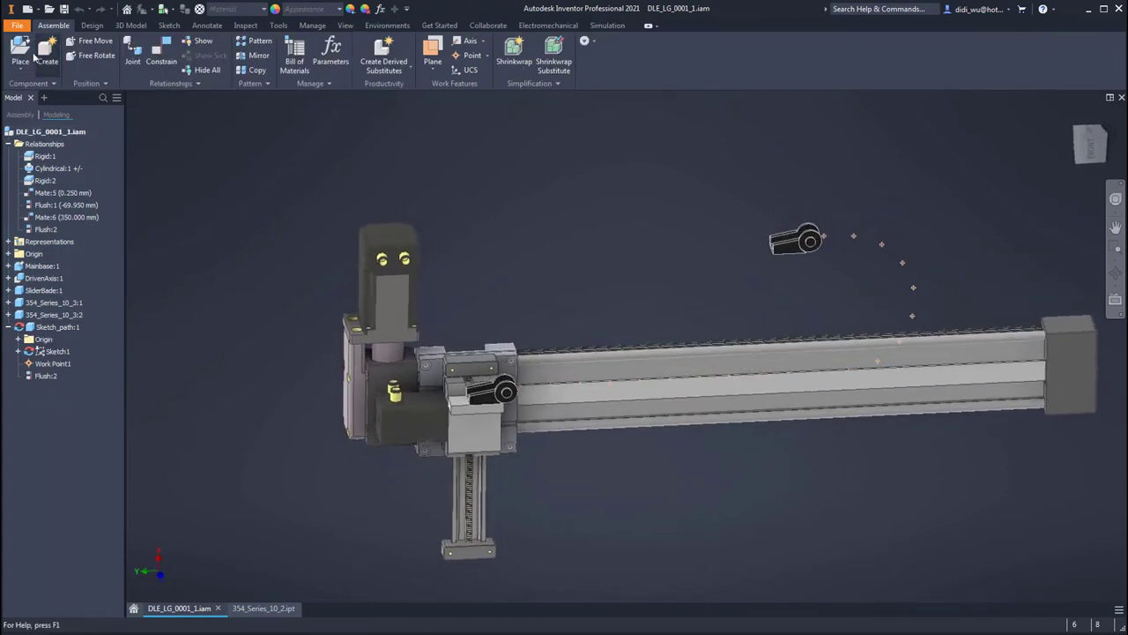
# - Place one 354_Series_10_2.ipt chain link near the slider, rotated in 90-degree increments to align with the axis
pyautogui.click(26, 53)
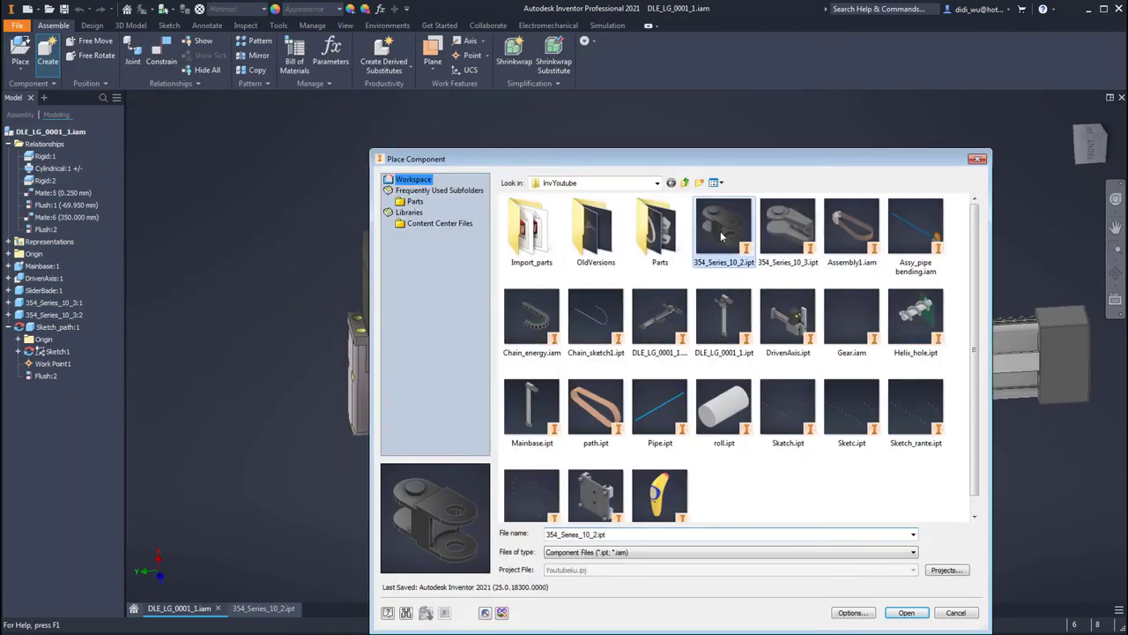
pyautogui.click(907, 613)
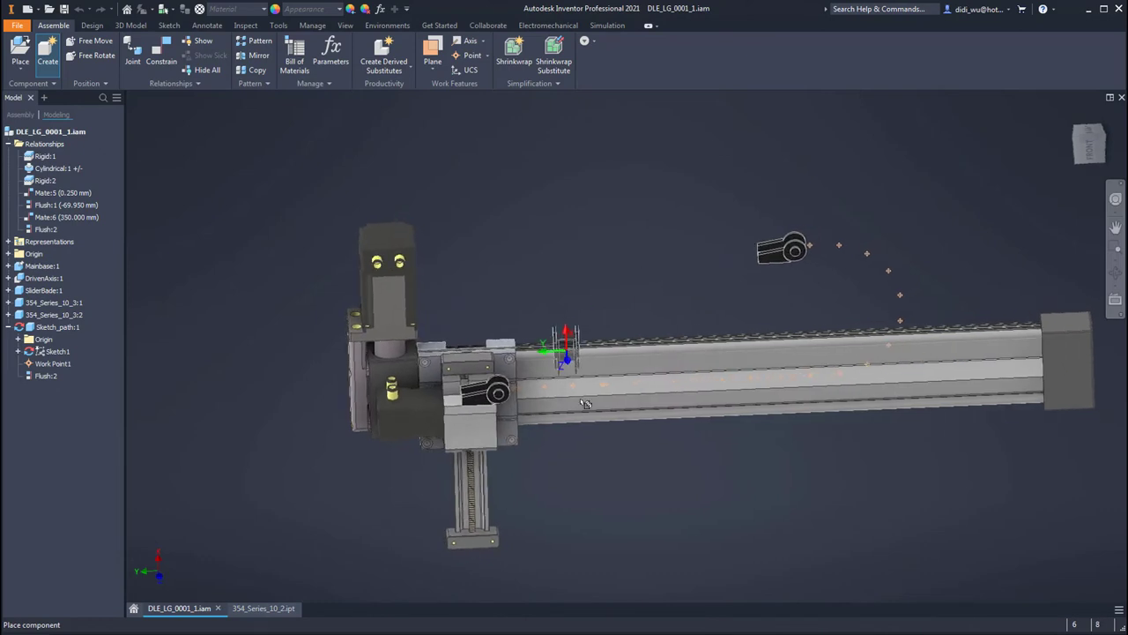
pyautogui.press('F6')
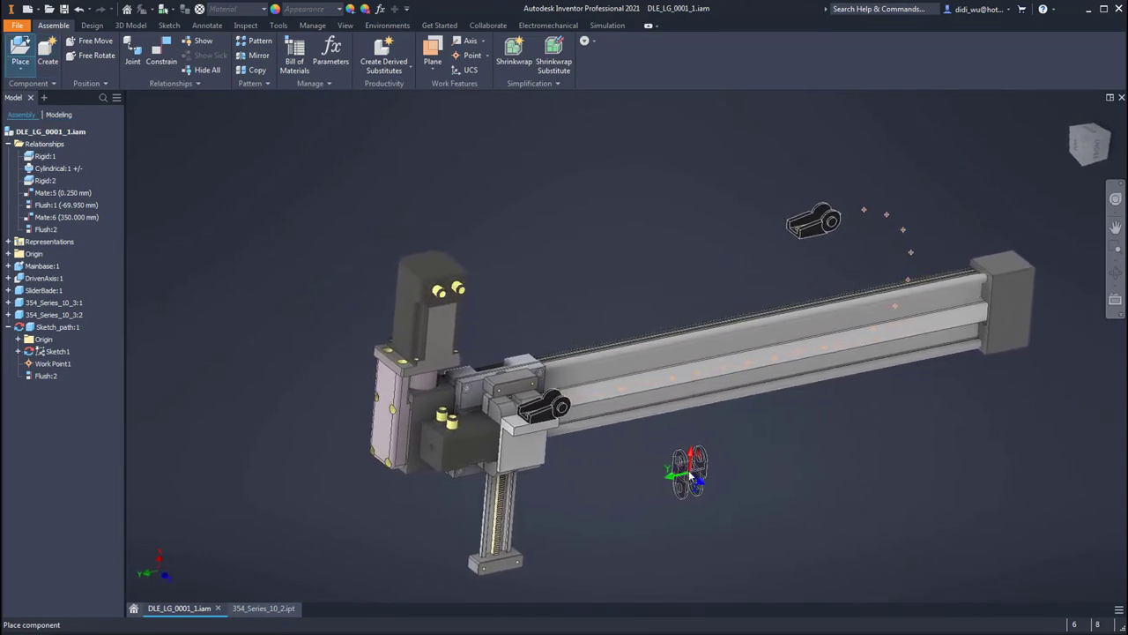
pyautogui.click(693, 438)
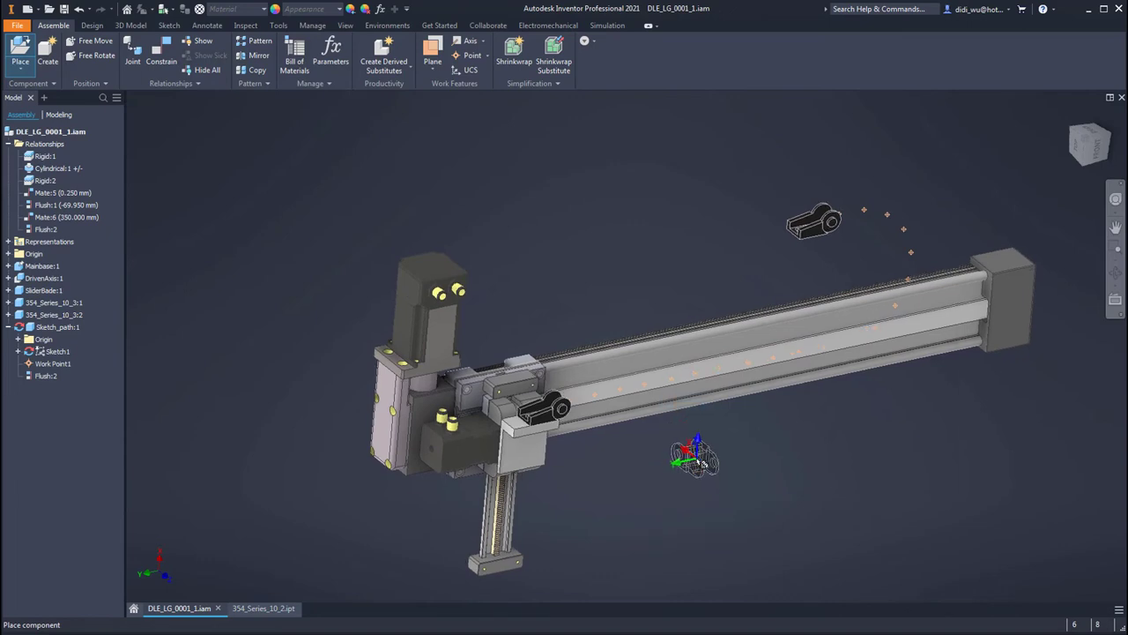
pyautogui.rightClick(699, 477)
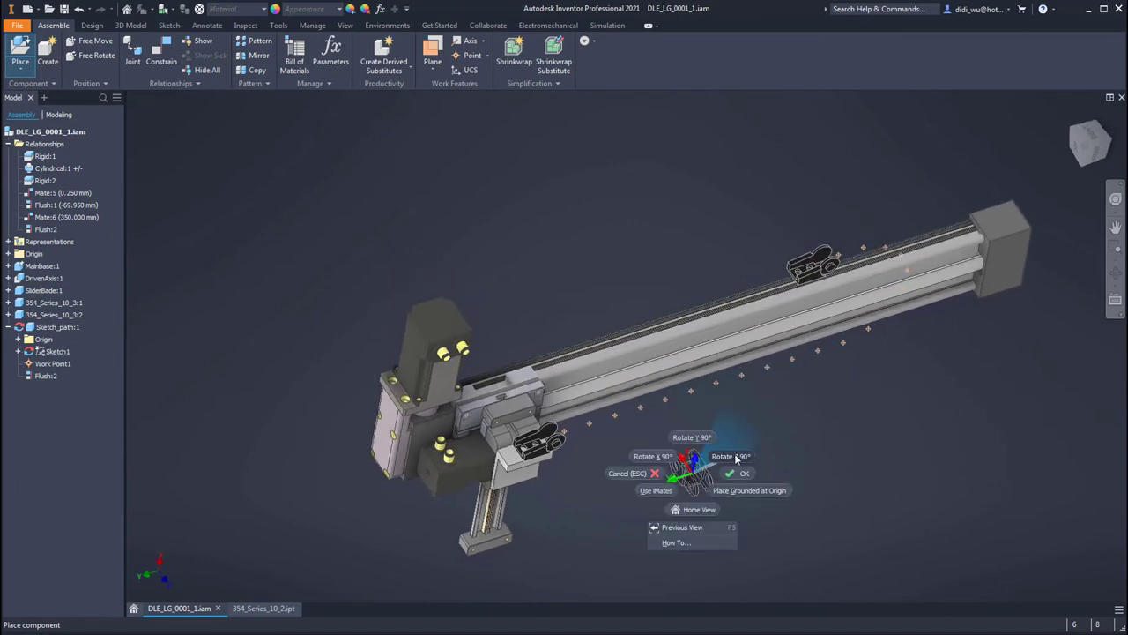
pyautogui.click(735, 458)
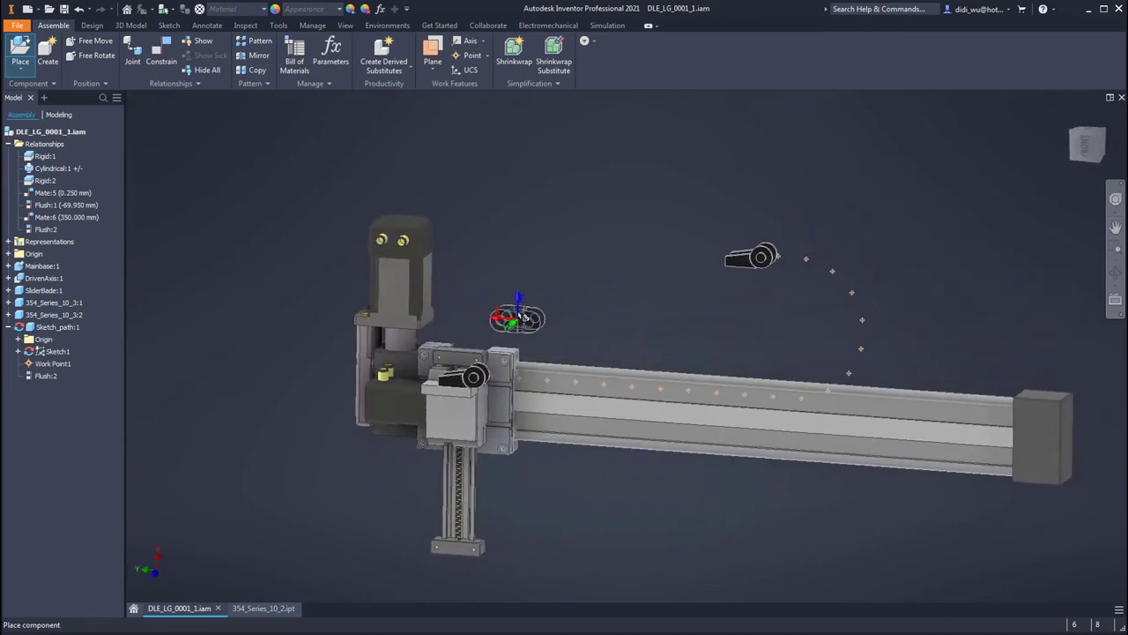
pyautogui.rightClick(620, 215)
pyautogui.click(659, 219)
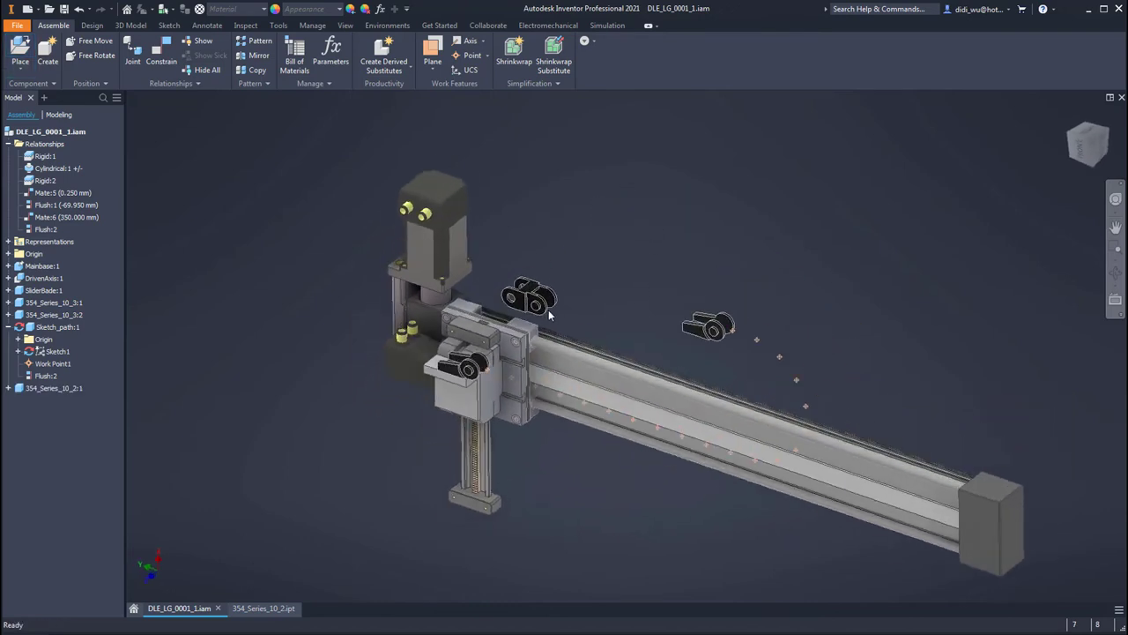
# - Apply an Insert constraint with 0 mm offset joining the loose link's pivot to the end link on the slider bracket
pyautogui.click(162, 54)
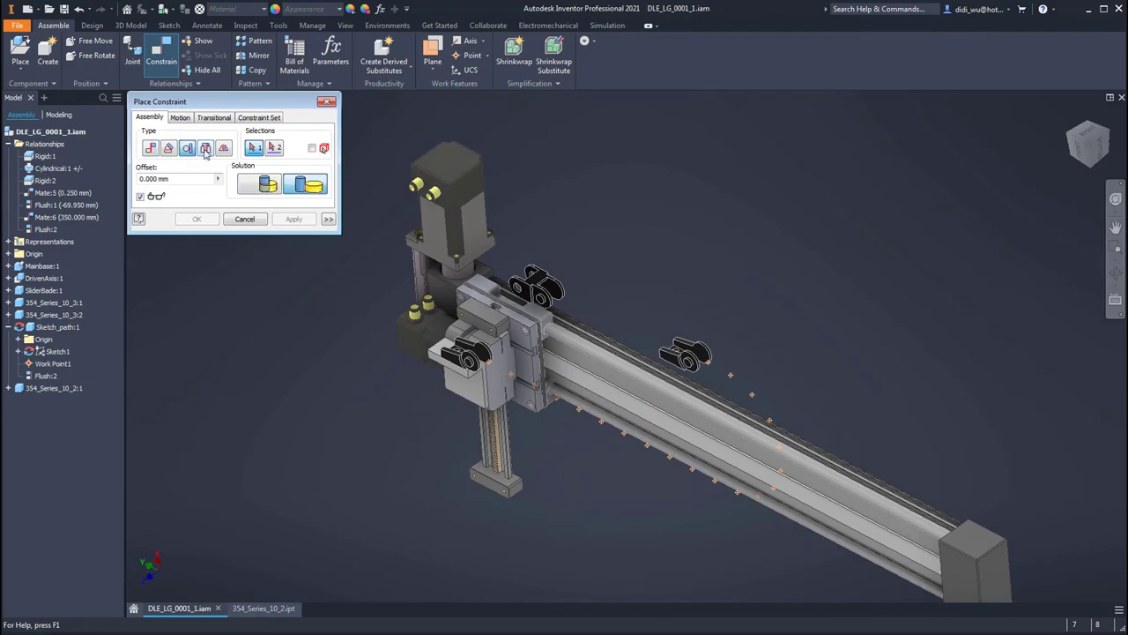
pyautogui.scroll(5, 520, 264)
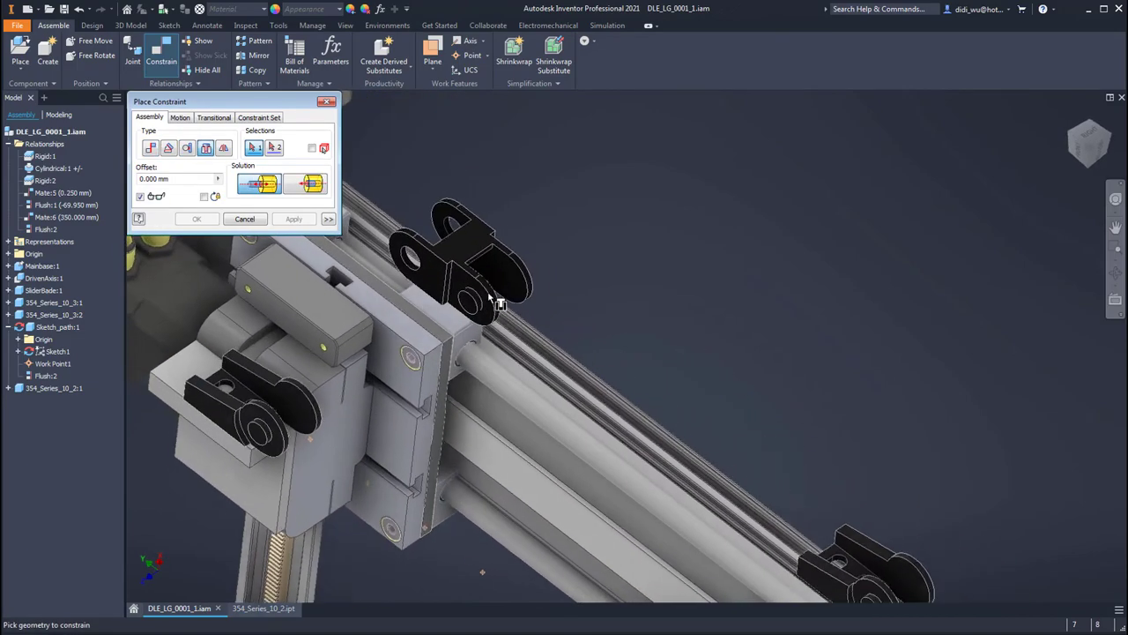
pyautogui.keyDown('shift'); pyautogui.moveTo(420, 402); pyautogui.dragTo(385, 351, button='middle'); pyautogui.keyUp('shift')
pyautogui.click(377, 339)
pyautogui.keyDown('shift'); pyautogui.moveTo(521, 315); pyautogui.dragTo(200, 159, button='middle'); pyautogui.keyUp('shift')
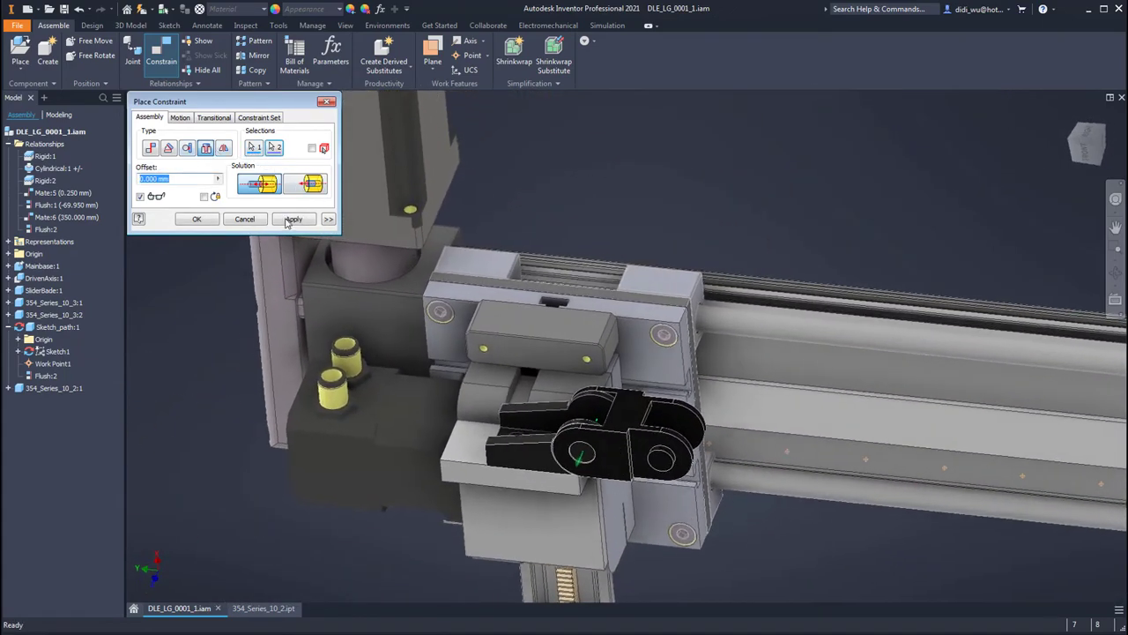
pyautogui.click(293, 218)
# - Apply a 0-degree directed angle constraint between the chain link's upper face and the slider bracket's upper face
pyautogui.click(169, 148)
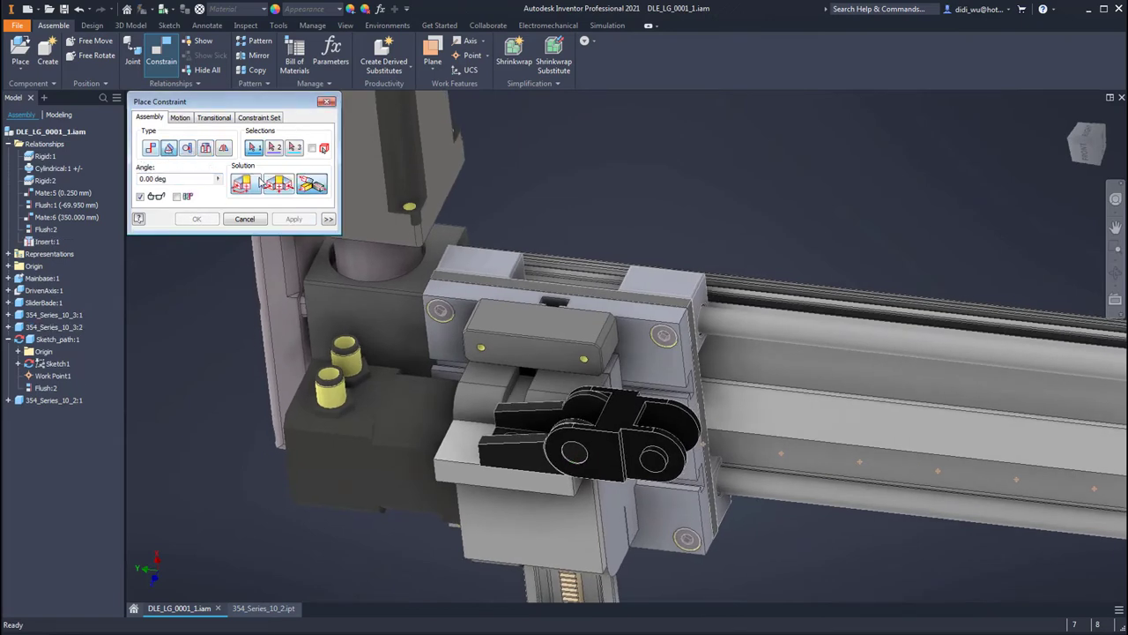
pyautogui.click(252, 182)
pyautogui.keyDown('shift'); pyautogui.moveTo(626, 426); pyautogui.dragTo(459, 447, button='middle'); pyautogui.keyUp('shift')
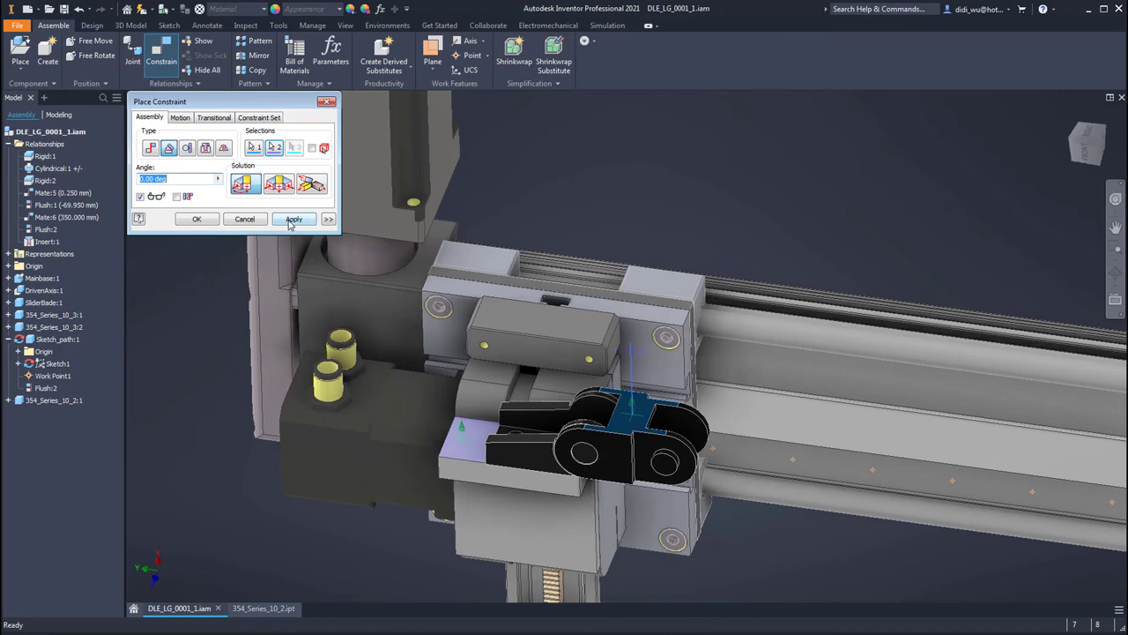
pyautogui.click(291, 220)
pyautogui.click(246, 219)
# - Pattern the 354_Series_10_2 chain link in the assembly as an associated feature pattern following Rectangular Pattern1 of the Sketch_path part
pyautogui.scroll(-6, 716, 181)
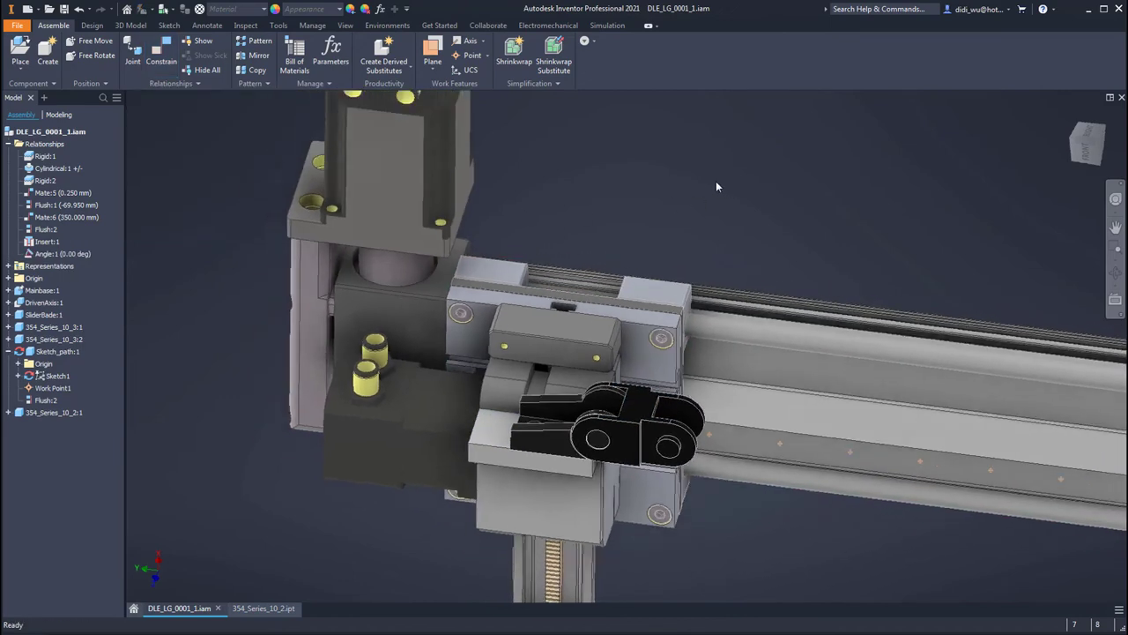
pyautogui.scroll(-2, 872, 495)
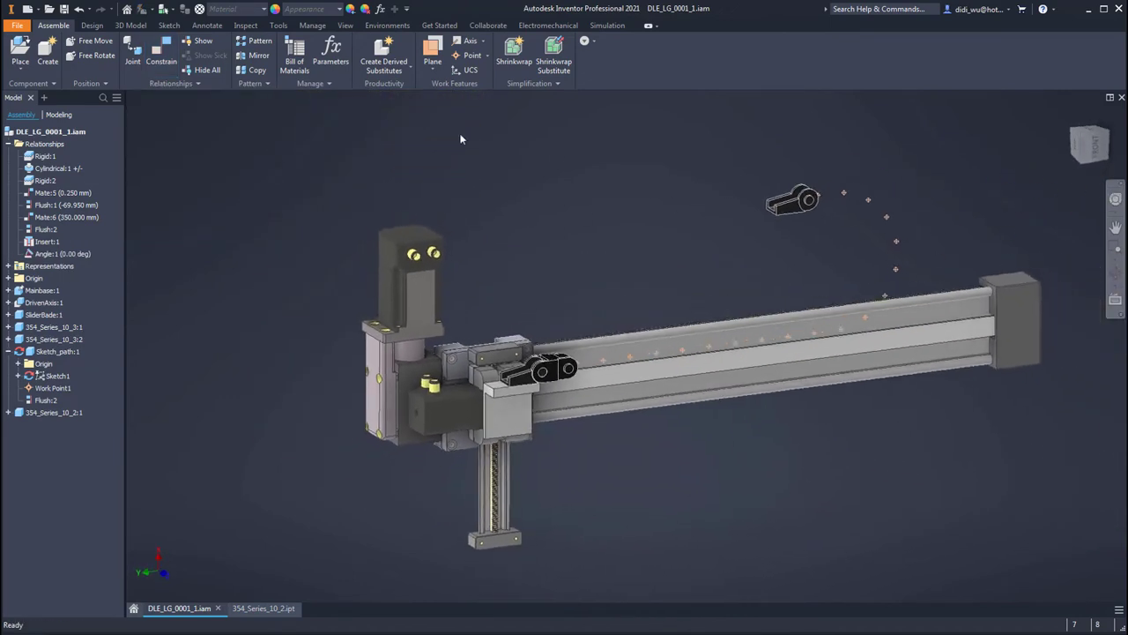
pyautogui.click(257, 41)
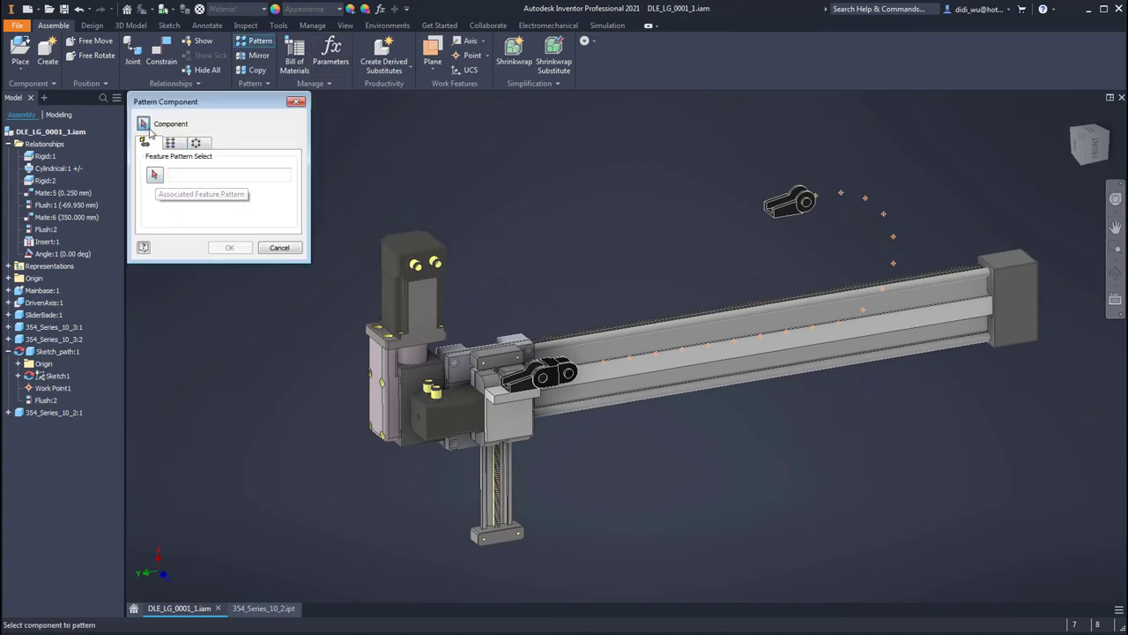
pyautogui.click(557, 364)
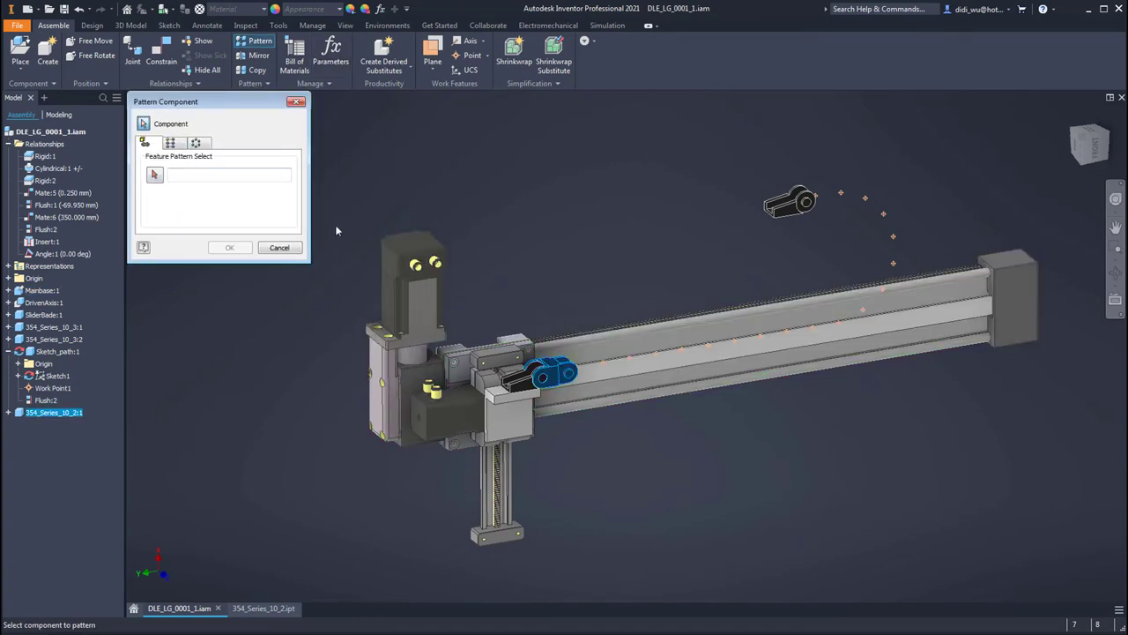
pyautogui.click(154, 175)
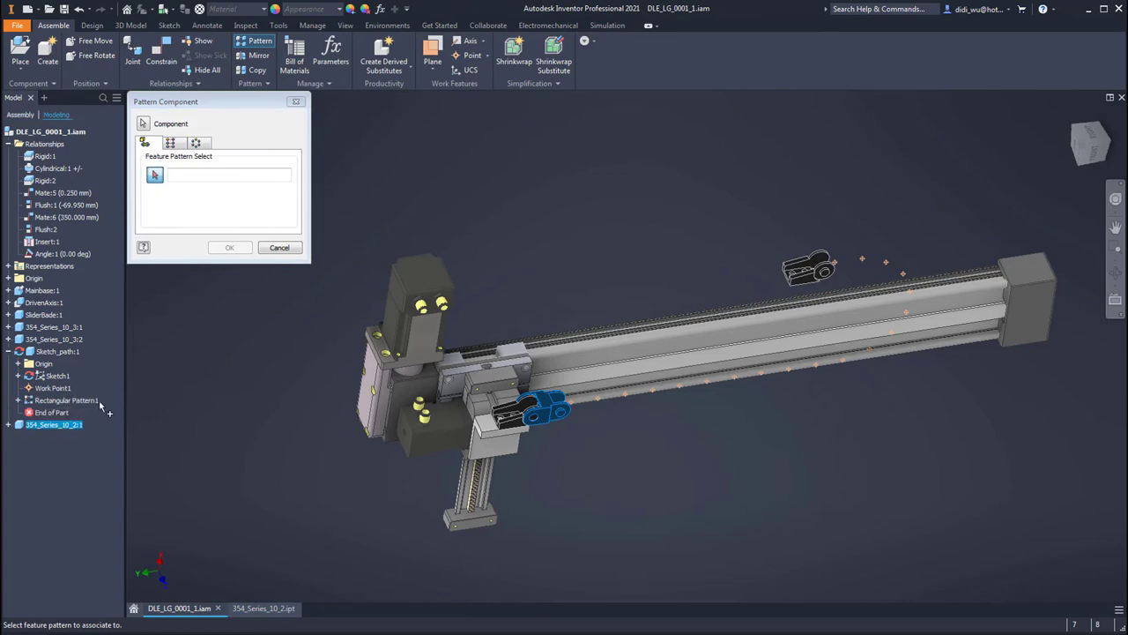
pyautogui.click(45, 401)
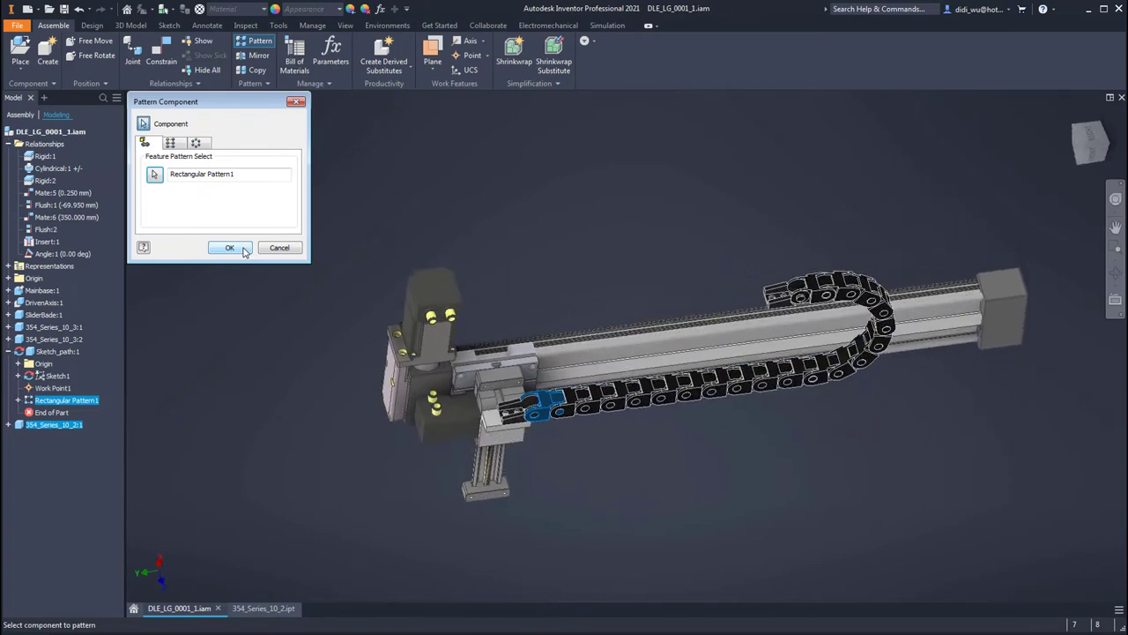
pyautogui.click(244, 251)
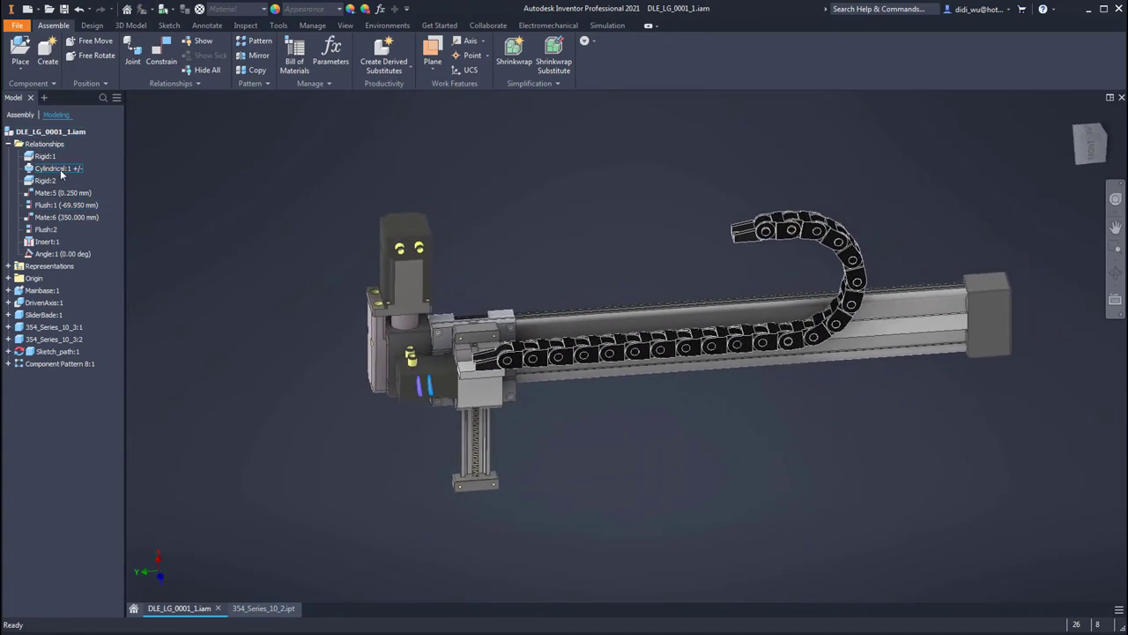
# - Set up Drive for the Cylindrical:1 joint with Linear (d2) motion, check its adaptivity and increment options, and clear the dialog off the model
pyautogui.rightClick(61, 169)
pyautogui.click(98, 235)
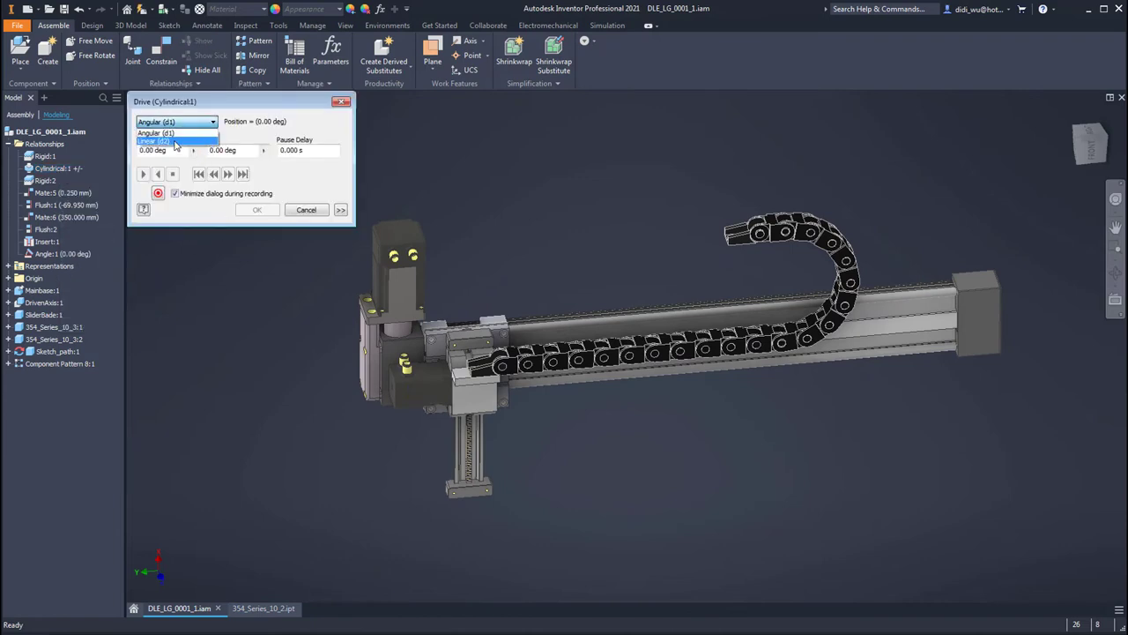
pyautogui.click(175, 142)
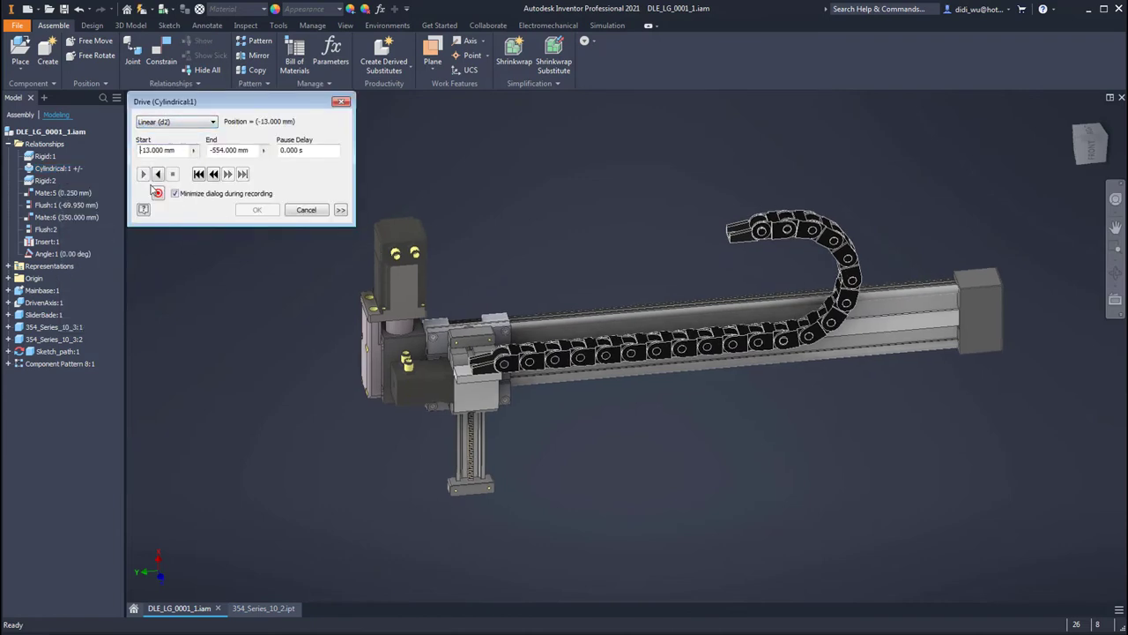
pyautogui.click(340, 209)
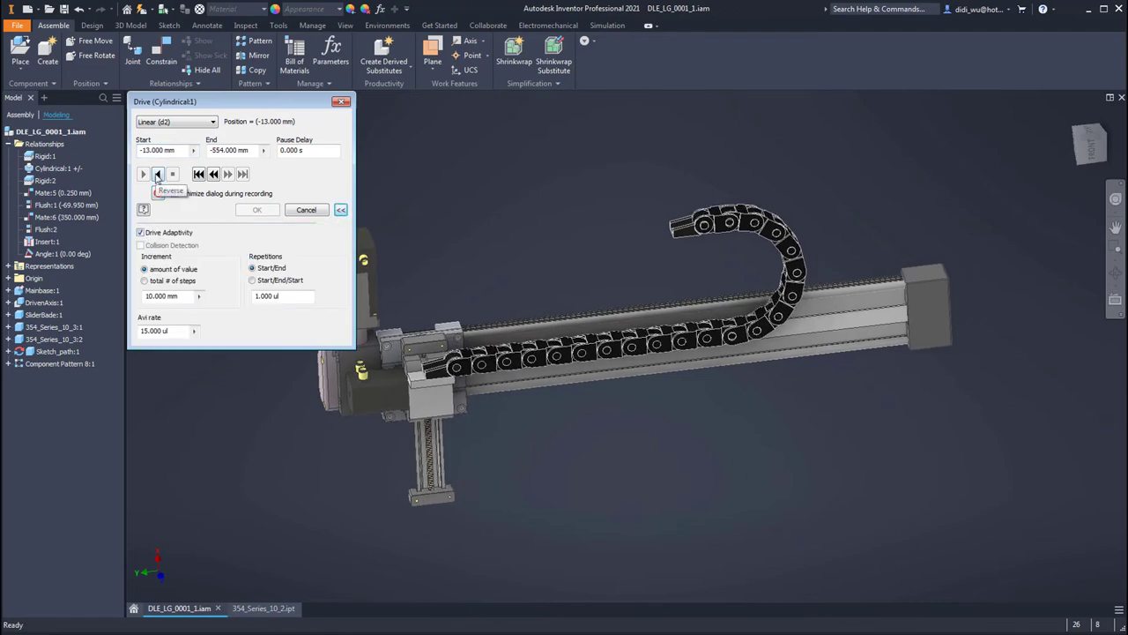
pyautogui.click(340, 209)
pyautogui.moveTo(258, 103); pyautogui.dragTo(161, 48)
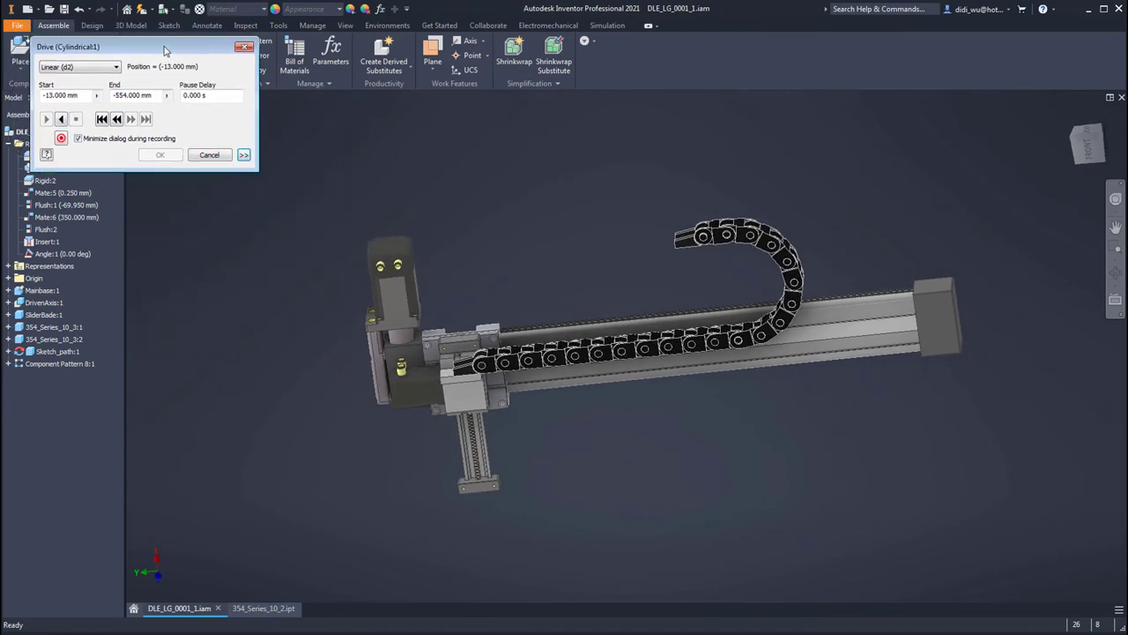
# - Play the linear drive back and forth between -13 mm and -554 mm to check the energy chain's motion, ending at -13 mm
pyautogui.click(62, 120)
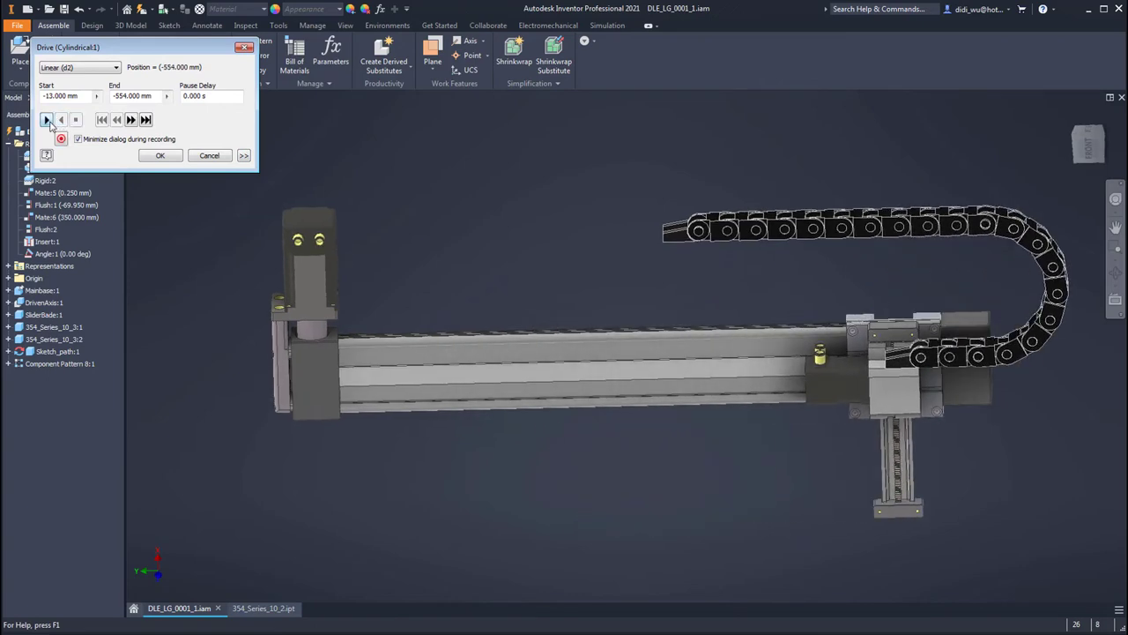
pyautogui.click(48, 121)
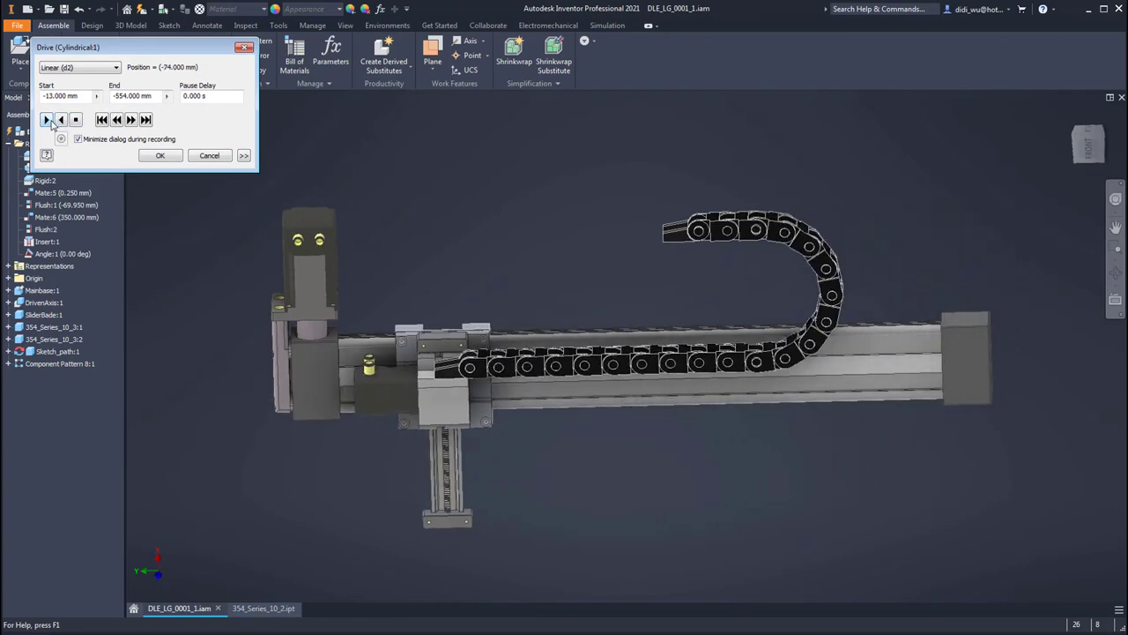
pyautogui.click(63, 120)
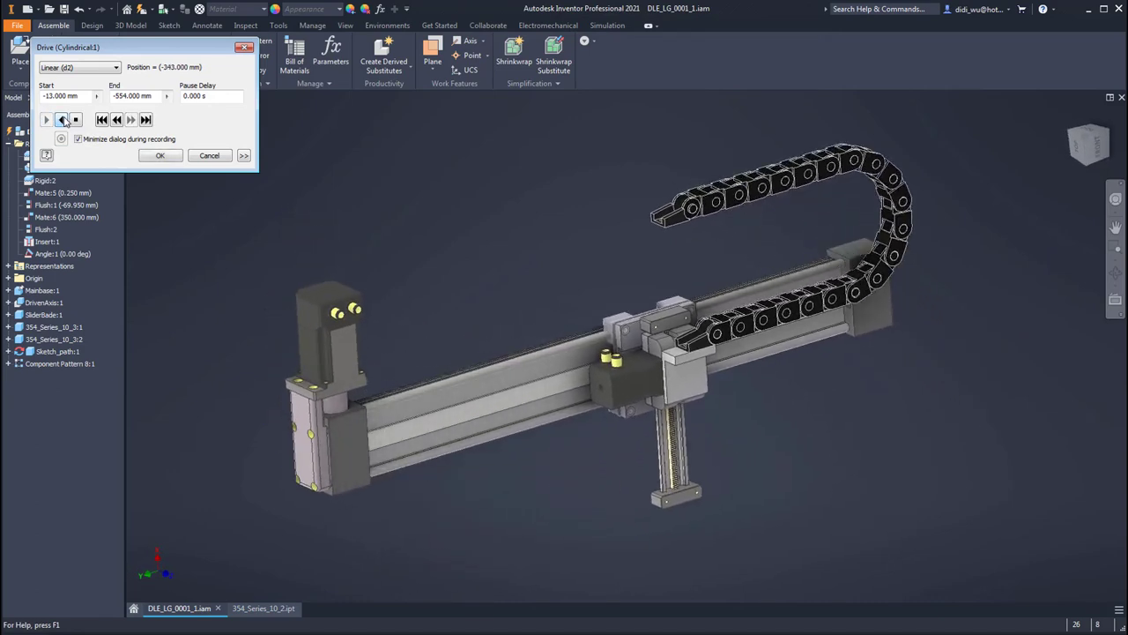
pyautogui.click(47, 120)
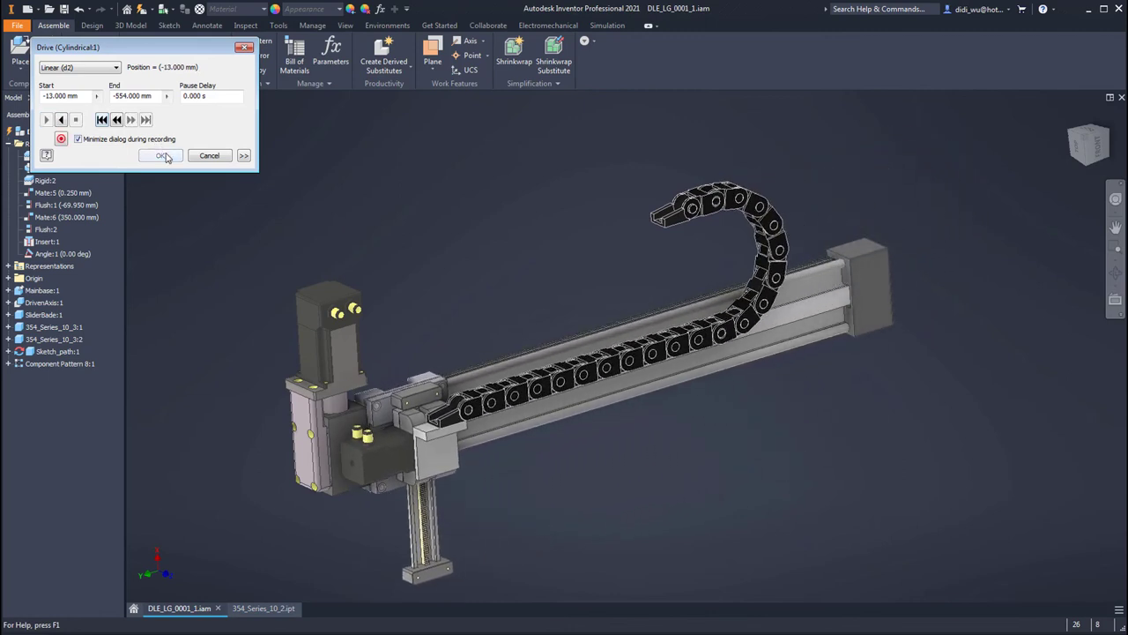
pyautogui.press('Escape')
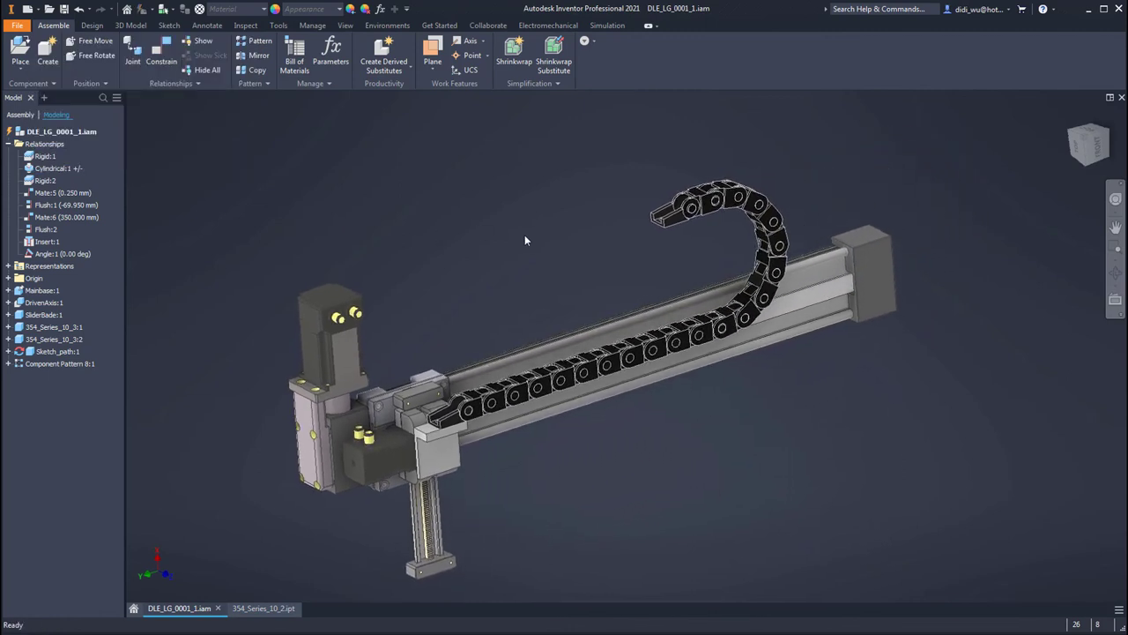